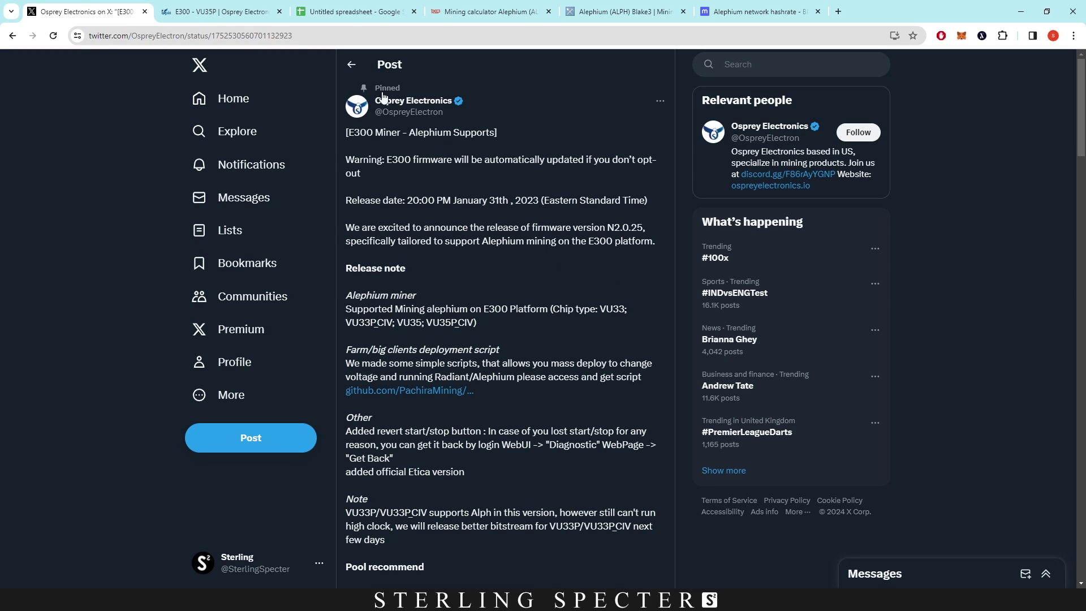
# Step: Read the E300 Alephium firmware post and view its four attached images, including the reference configuration table and miner logs
pyautogui.scroll(-5, 649, 205)
pyautogui.scroll(-5, 650, 205)
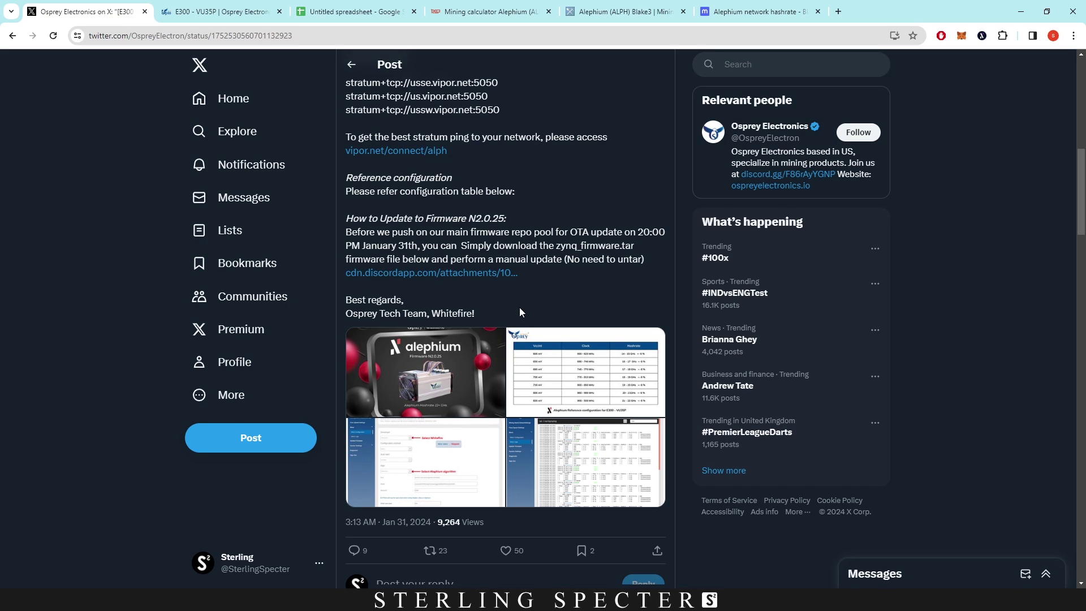
pyautogui.click(476, 345)
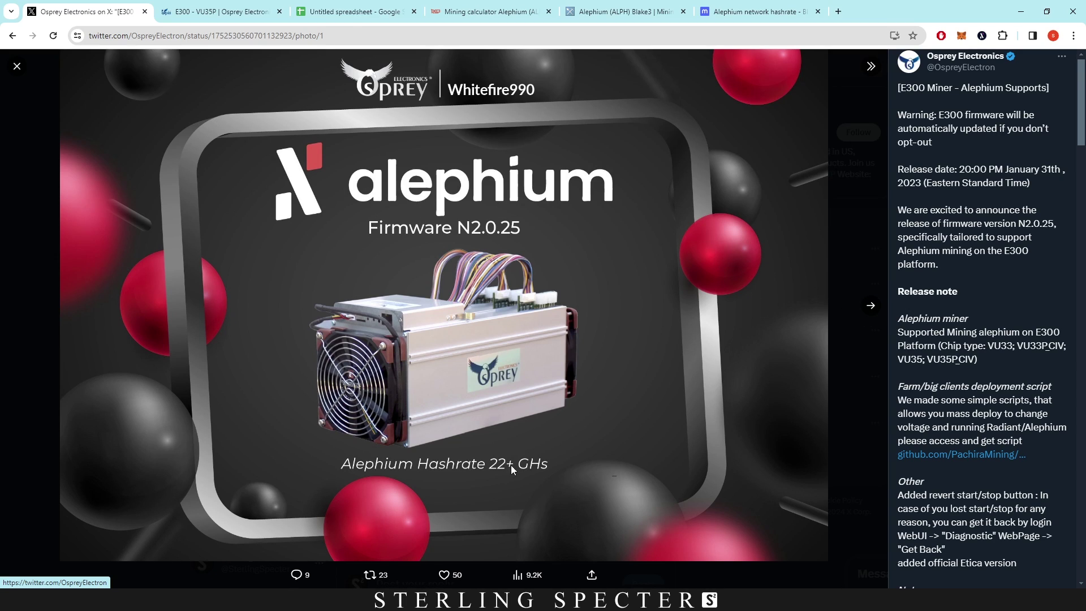
pyautogui.click(872, 306)
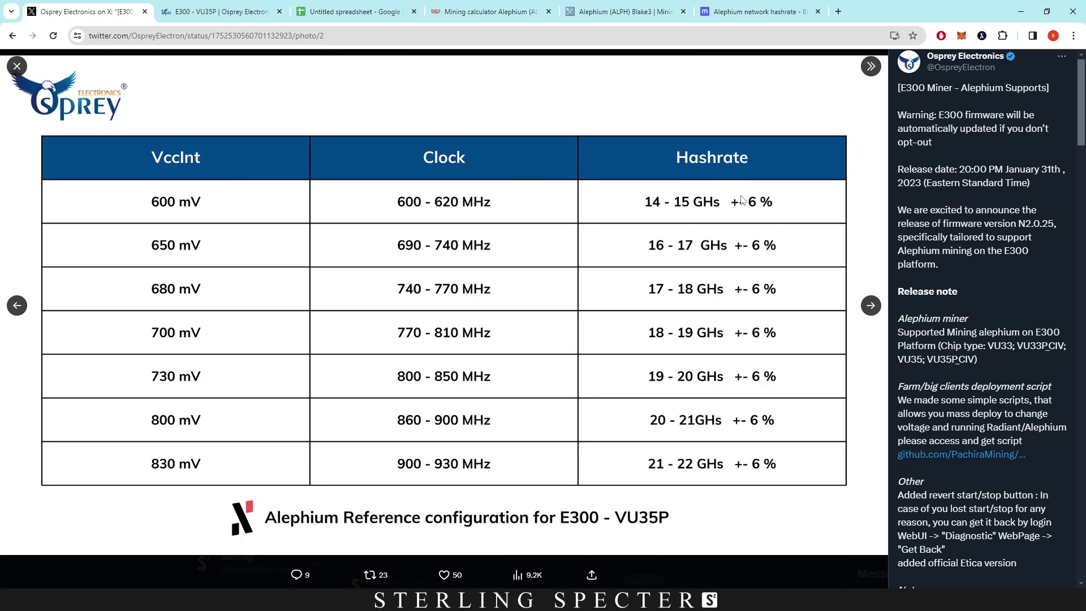
pyautogui.click(871, 305)
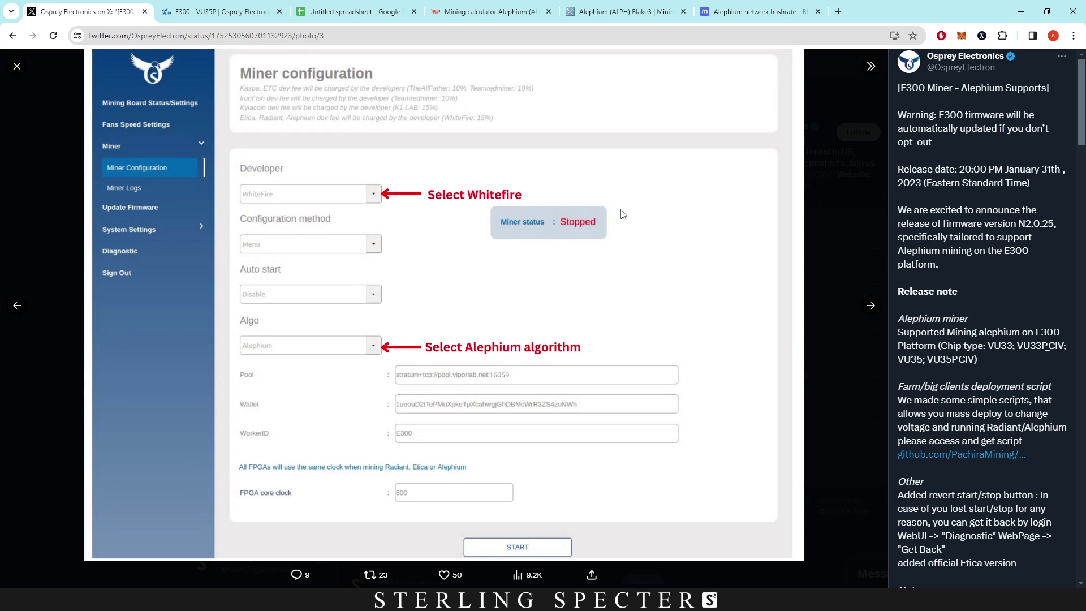
pyautogui.click(873, 302)
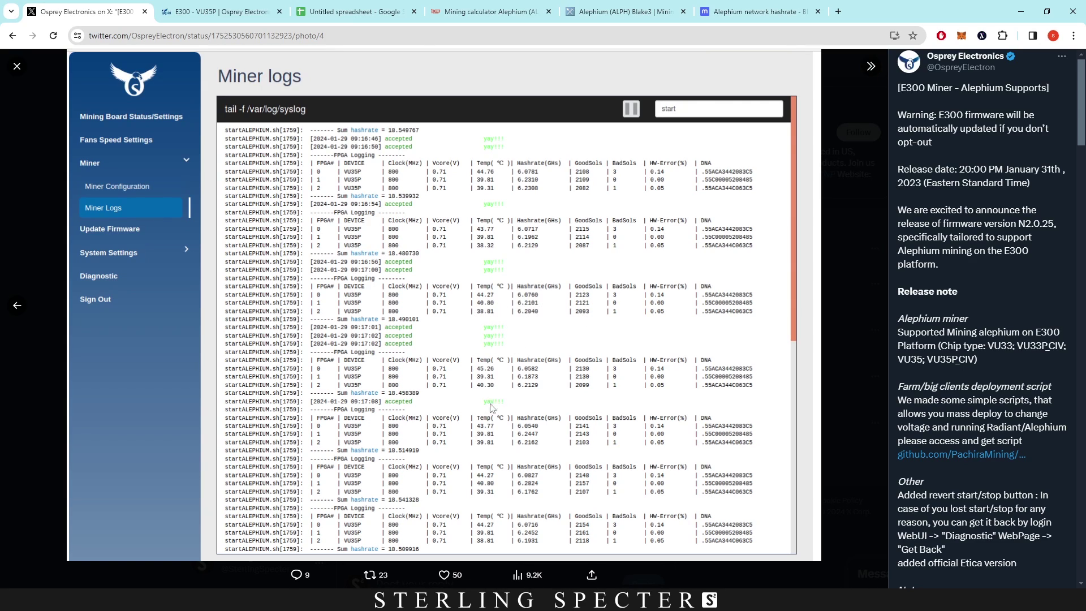
pyautogui.click(17, 68)
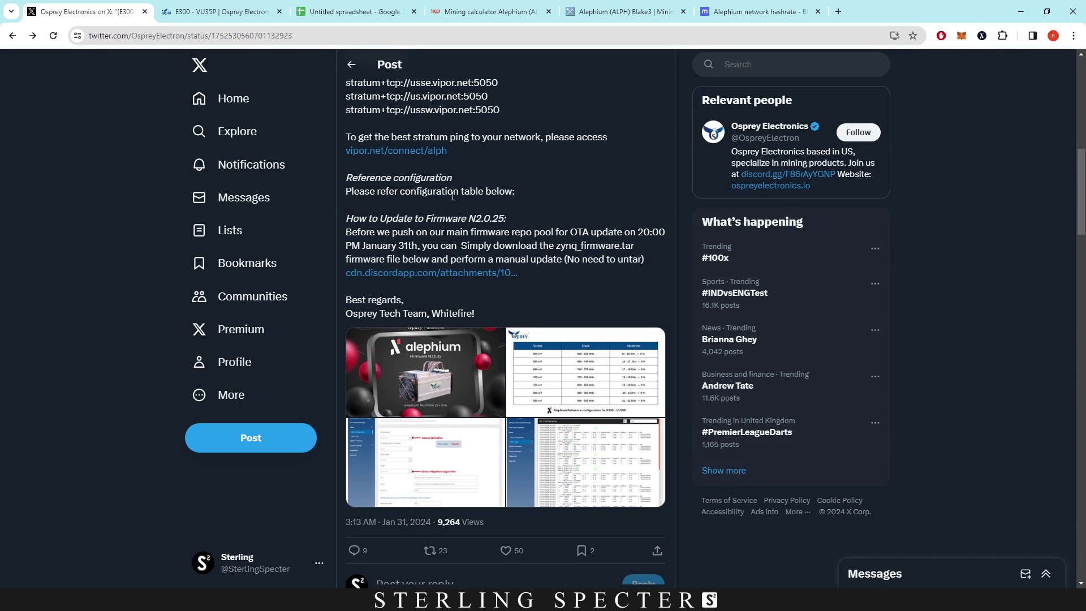
# Step: Review the algorithm performance tables on the Osprey E300 - VU35P product page, from Iron Fish through to Alephium
pyautogui.click(218, 11)
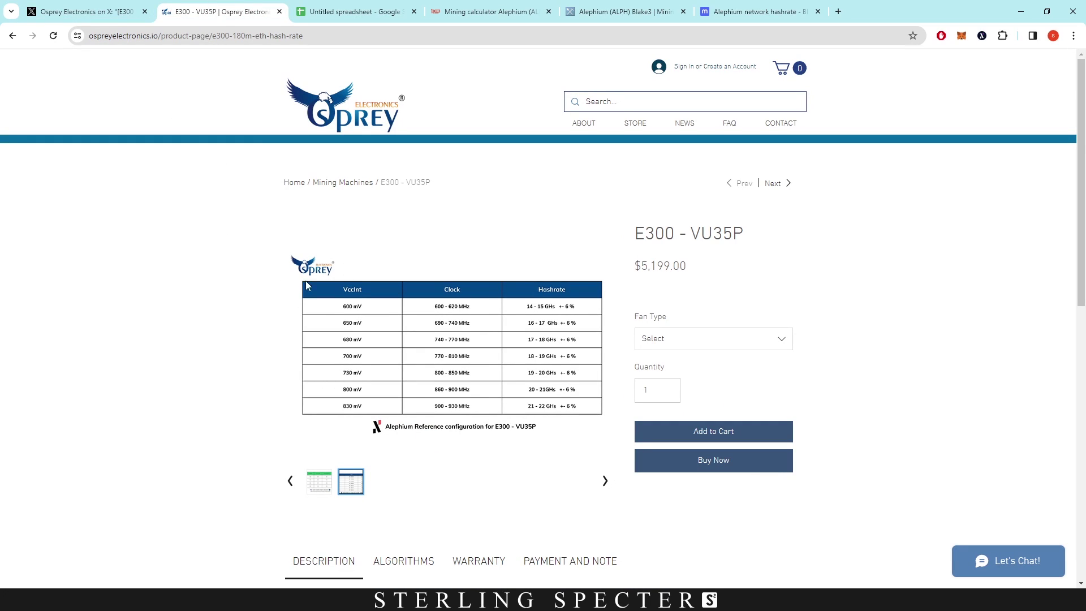
pyautogui.scroll(-3, 486, 340)
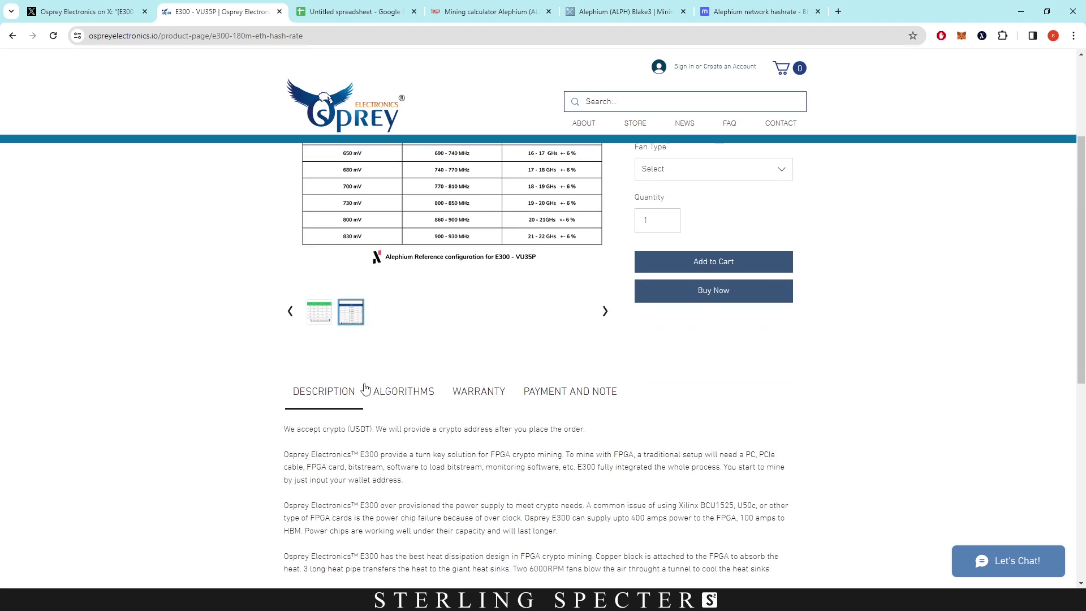
pyautogui.click(385, 391)
pyautogui.scroll(-6, 226, 367)
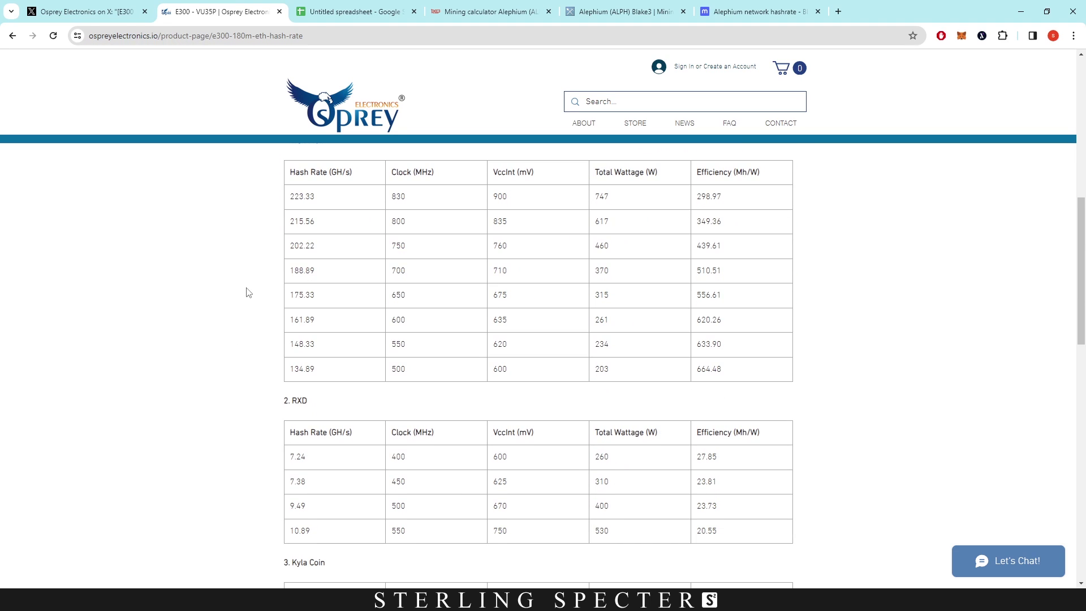
pyautogui.scroll(-7, 247, 345)
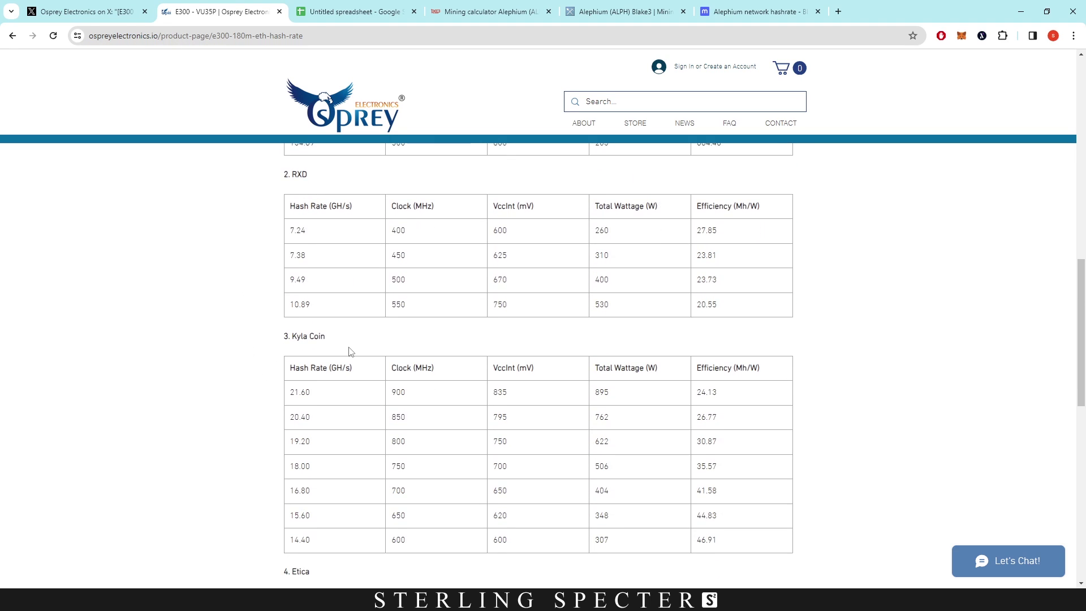
pyautogui.scroll(-4, 368, 407)
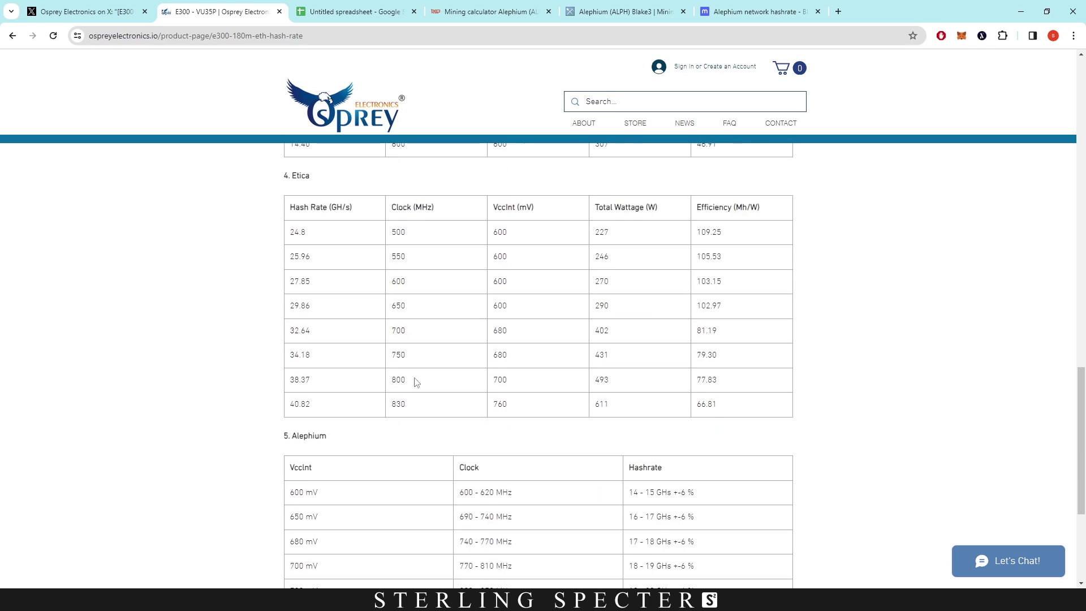
pyautogui.scroll(-2, 420, 378)
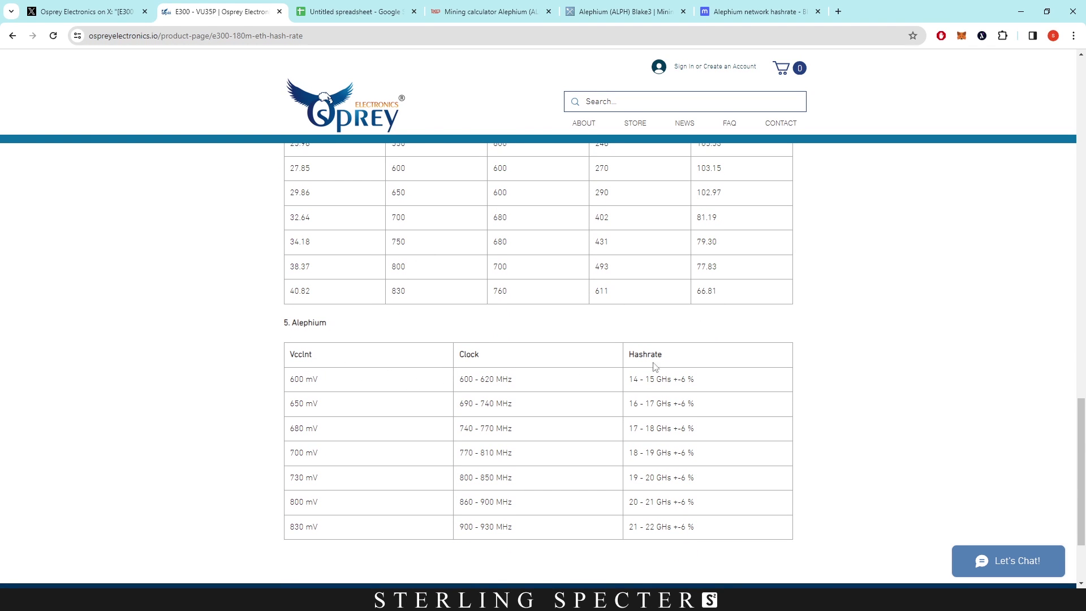
# Step: Compare the clock, voltage and wattage columns of the Etica, Kyla Coin, RXD and Iron Fish tables
pyautogui.scroll(2, 686, 348)
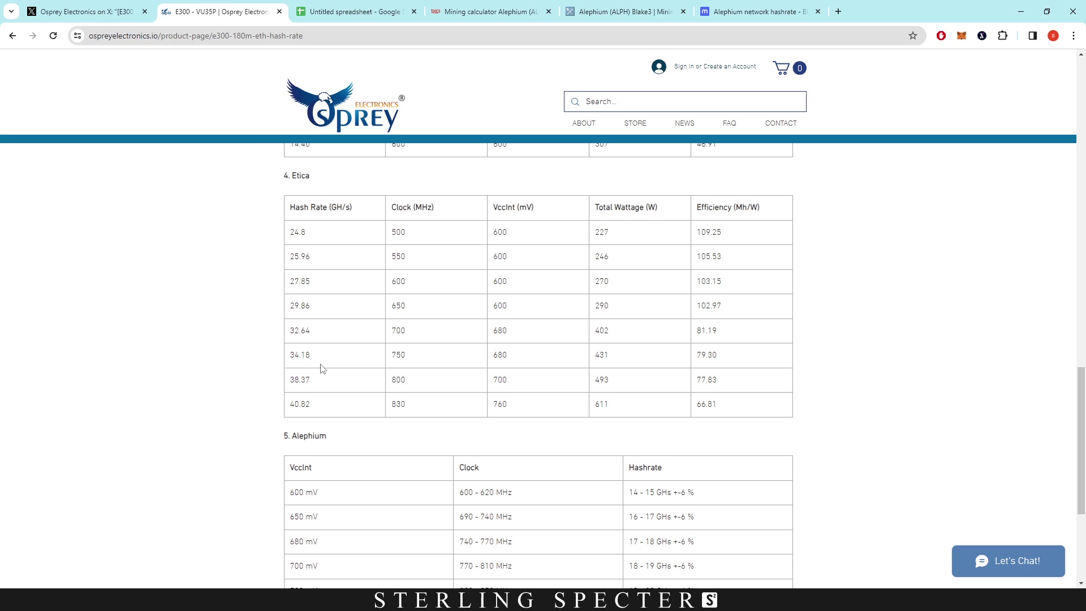
pyautogui.scroll(4, 823, 353)
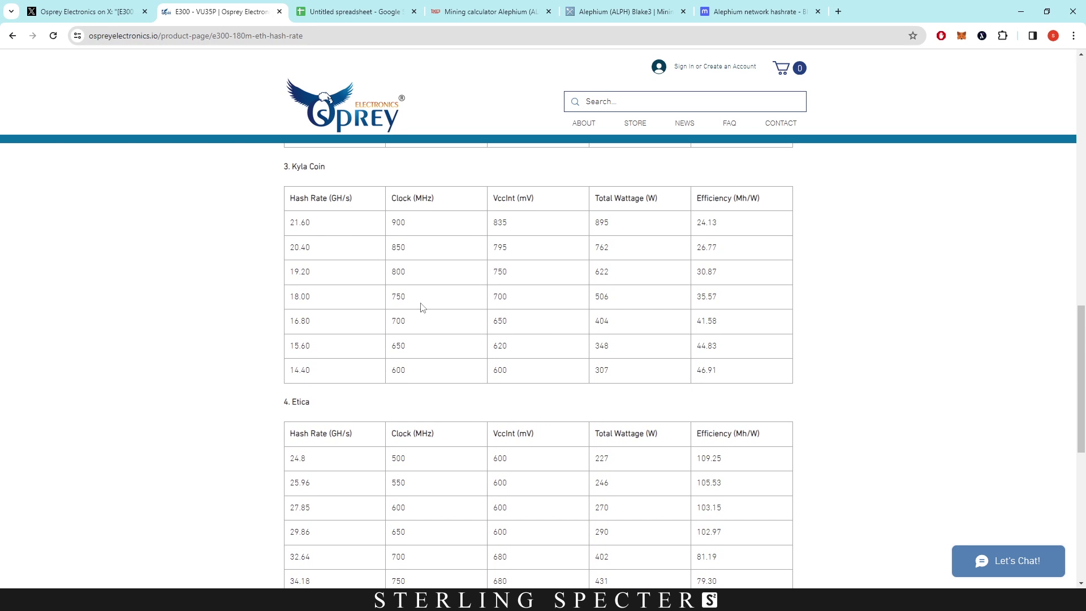
pyautogui.scroll(3, 470, 317)
pyautogui.scroll(4, 469, 317)
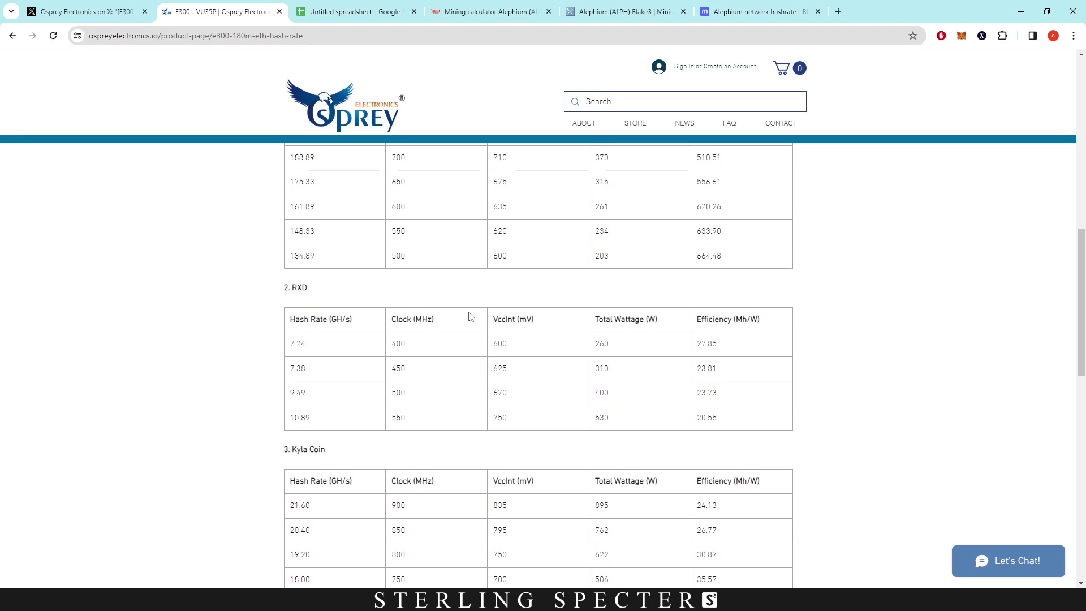
pyautogui.scroll(1, 470, 317)
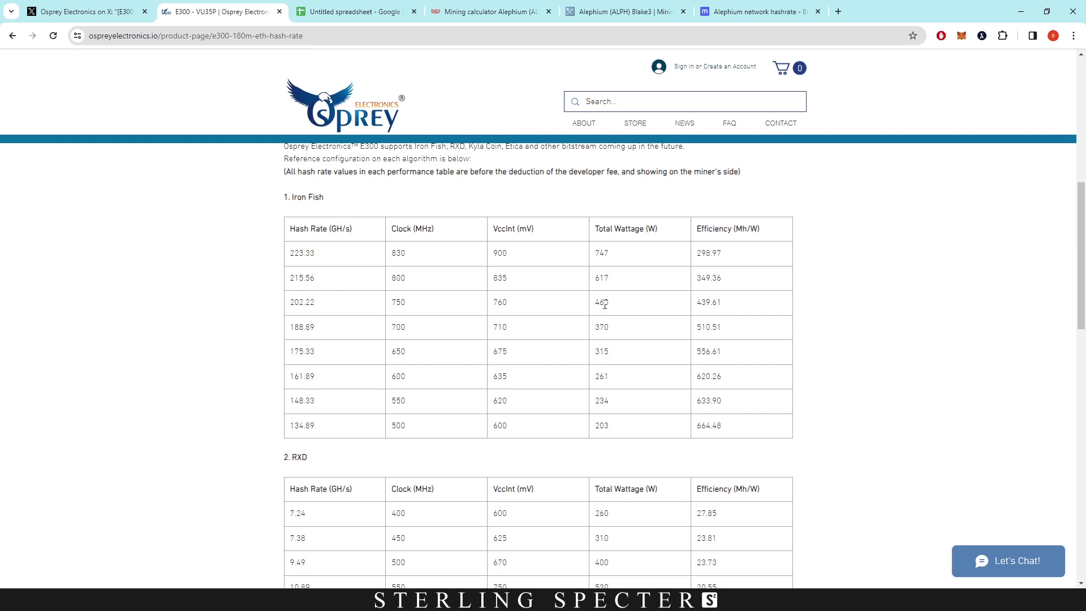
pyautogui.scroll(-2, 604, 305)
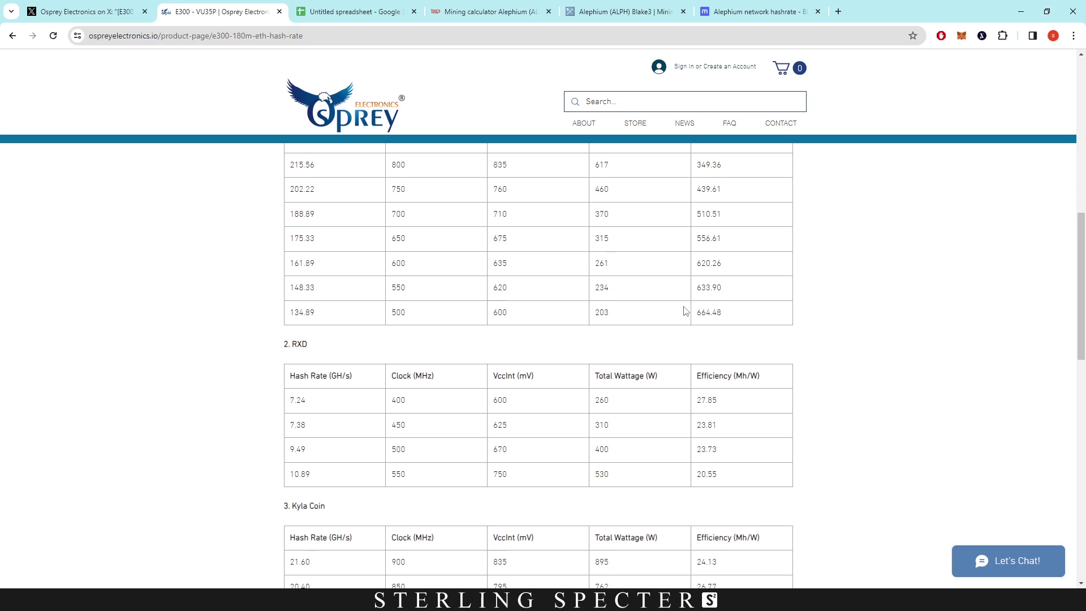
pyautogui.scroll(3, 686, 311)
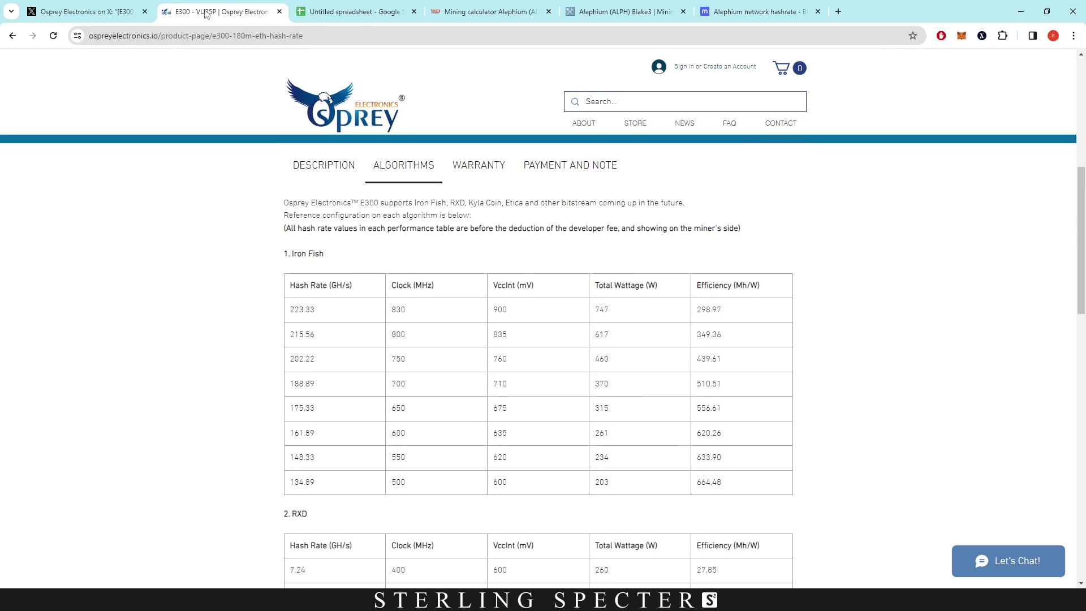
# Step: In the Alephium performance spreadsheet, change the hashrate column heading to "Hashrate MH/s"
pyautogui.click(346, 12)
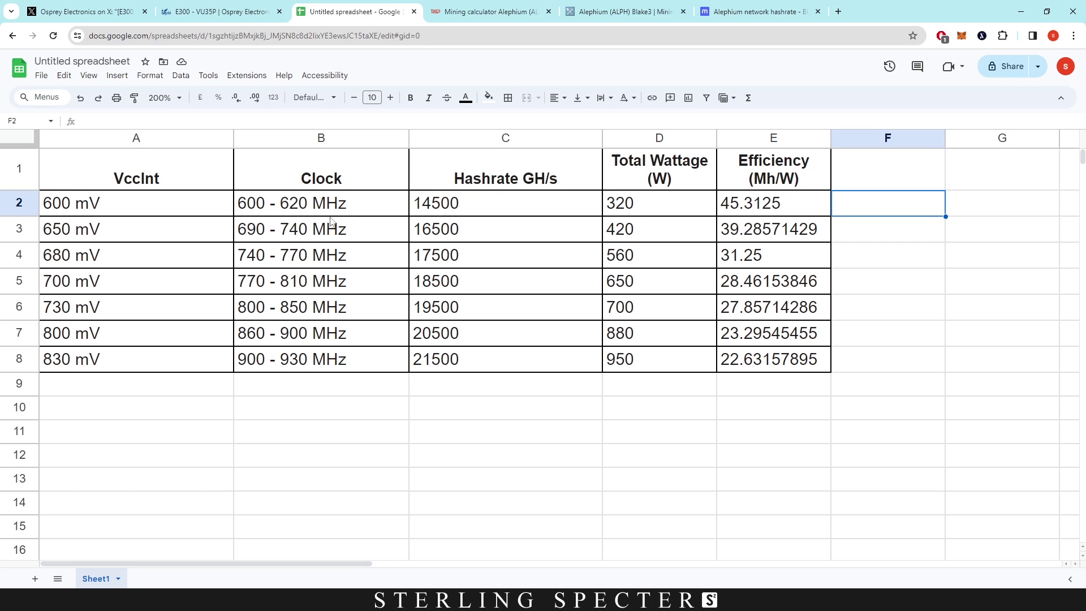
pyautogui.click(538, 180)
pyautogui.doubleClick(538, 180)
pyautogui.press('BackSpace')
pyautogui.write('M')
pyautogui.press('Return')
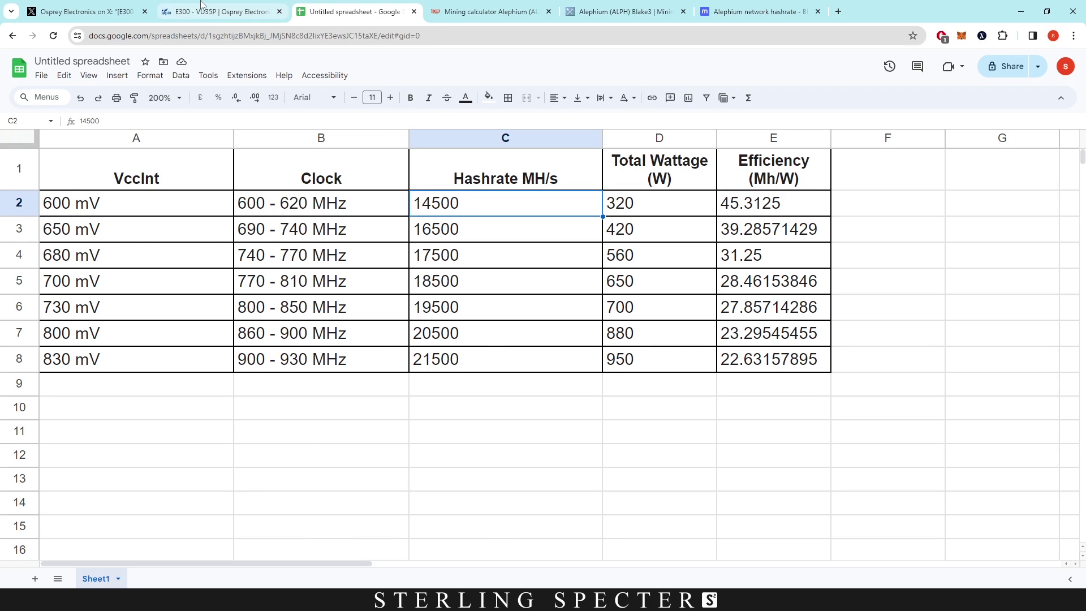
# Step: Check the Iron Fish voltage and wattage figures on the E300 product page, and return to the spreadsheet
pyautogui.click(218, 12)
pyautogui.scroll(-3, 442, 360)
pyautogui.scroll(1, 504, 343)
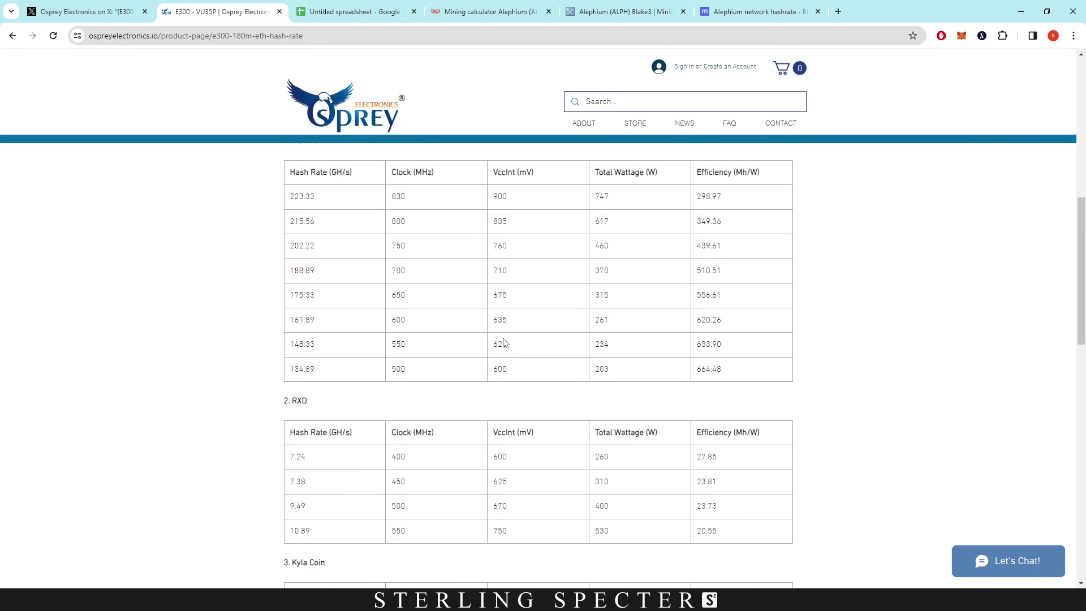
pyautogui.scroll(1, 419, 244)
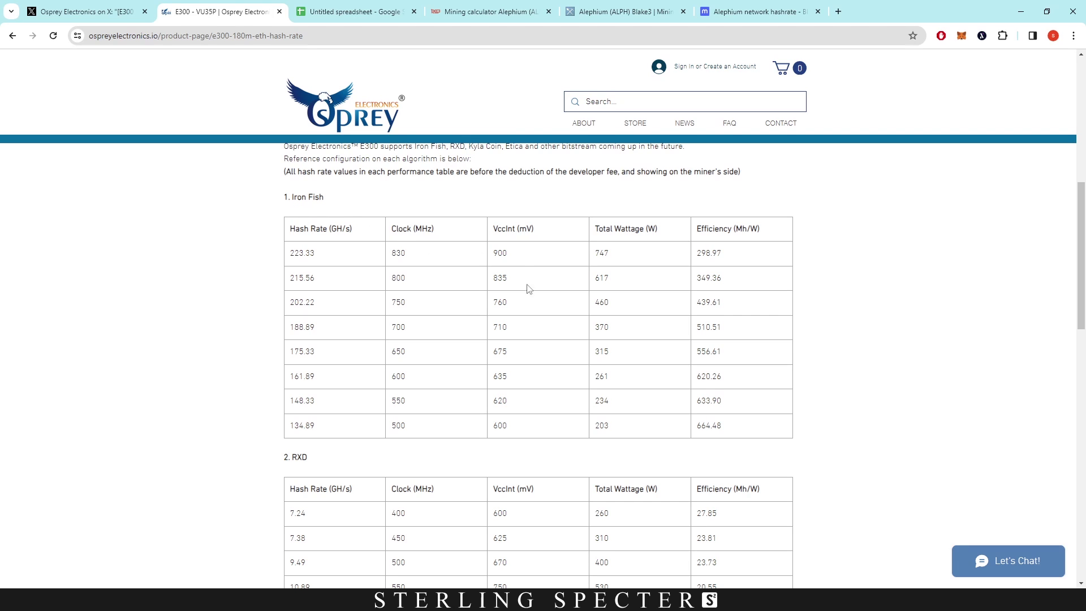
pyautogui.hotkey('ctrl', 'Tab')
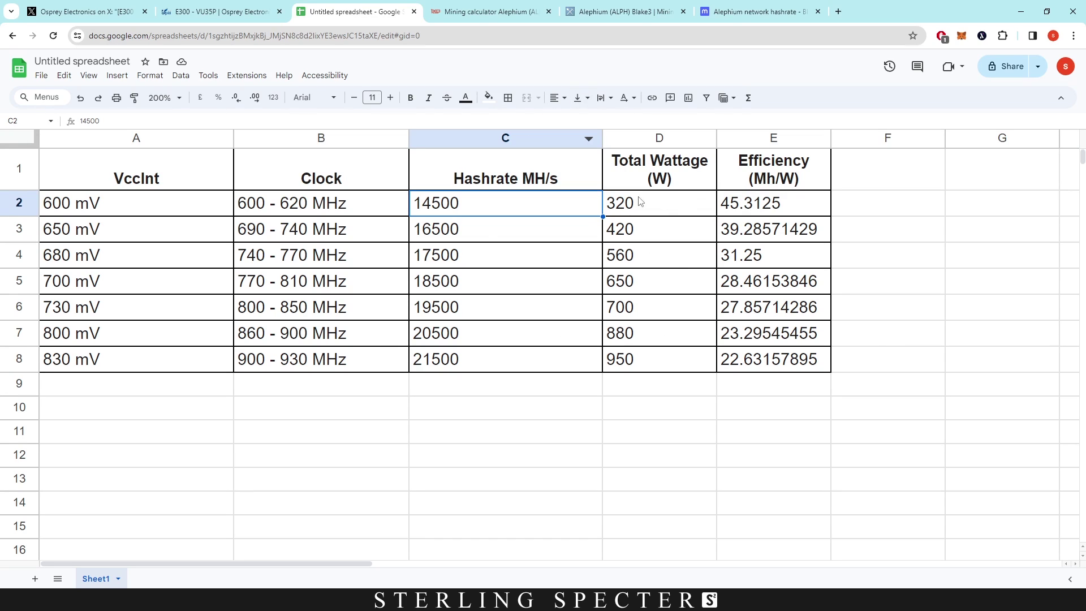
# Step: Check the product page's RXD through Alephium tables against the spreadsheet's wattage estimates
pyautogui.click(208, 6)
pyautogui.scroll(-10, 676, 344)
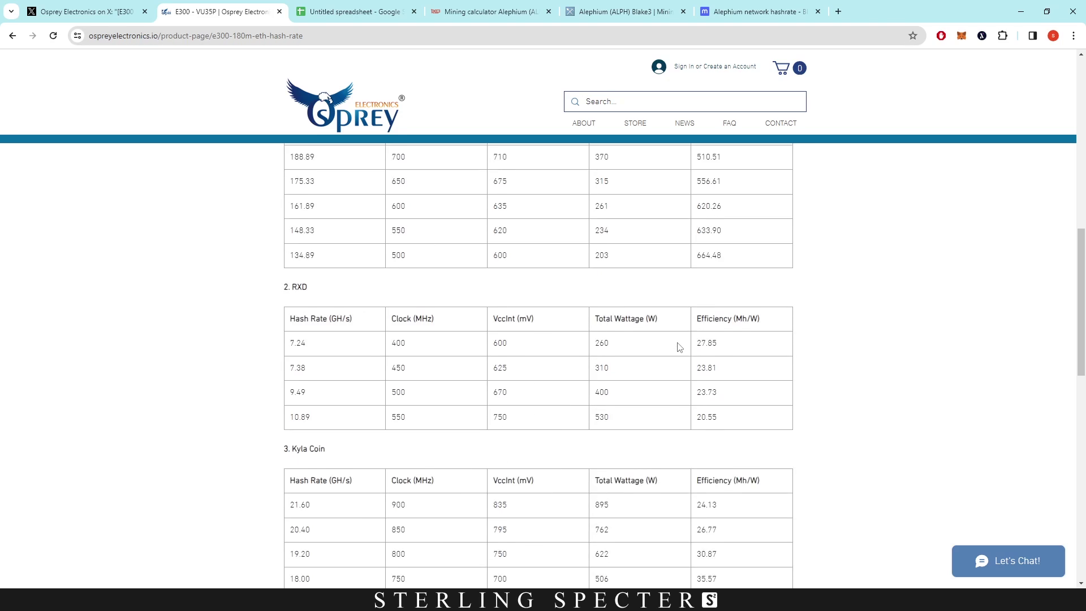
pyautogui.scroll(-3, 680, 345)
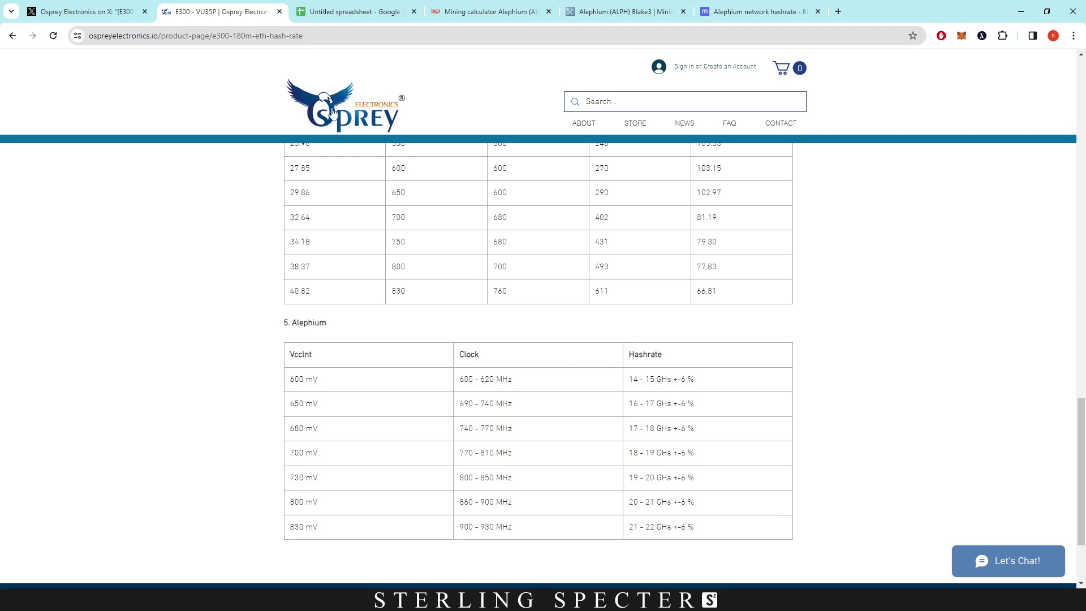
pyautogui.click(337, 16)
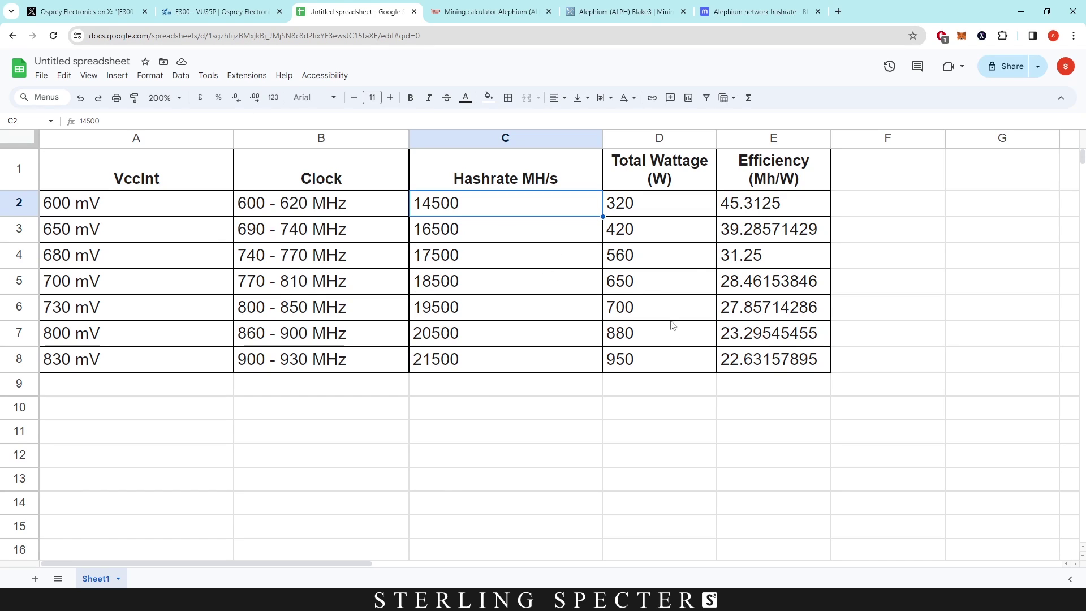
# Step: Compare the efficiency figures of the Etica, Kyla Coin and RXD tables with the spreadsheet's Alephium efficiency column
pyautogui.click(220, 11)
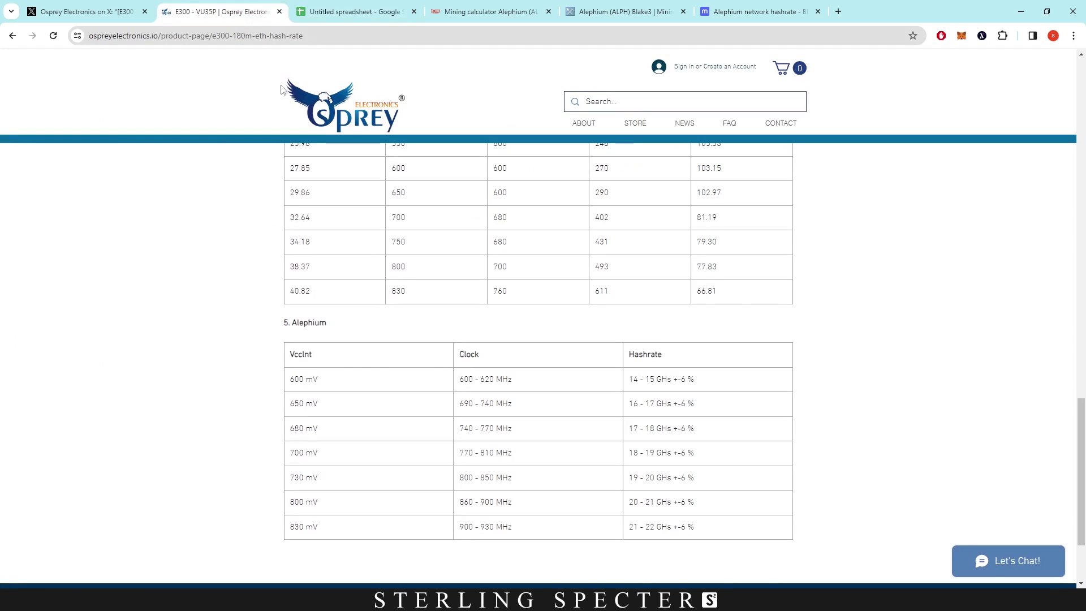
pyautogui.scroll(3, 519, 354)
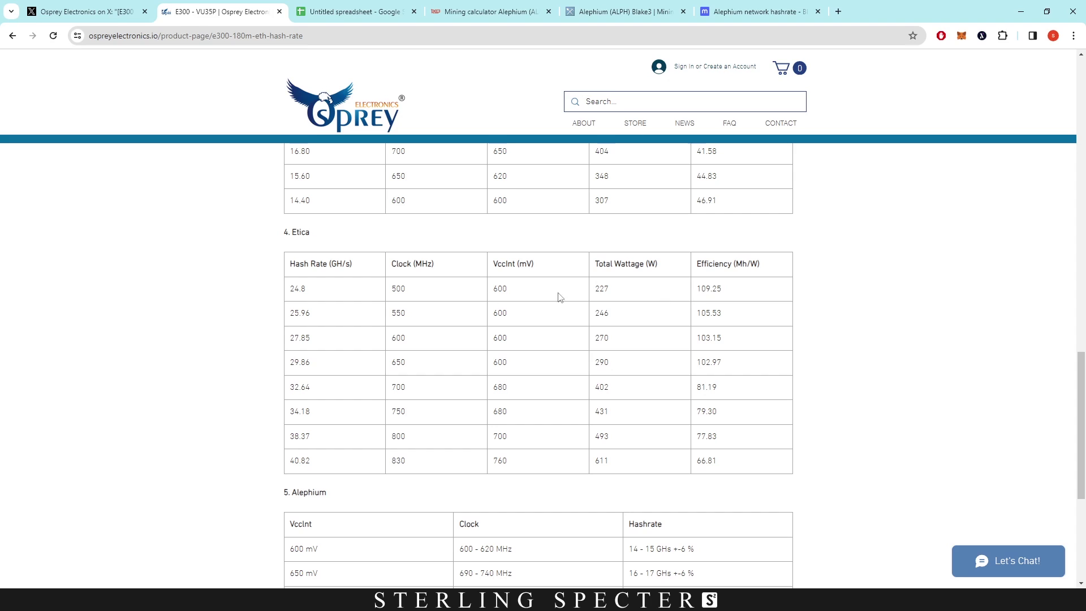
pyautogui.scroll(3, 558, 339)
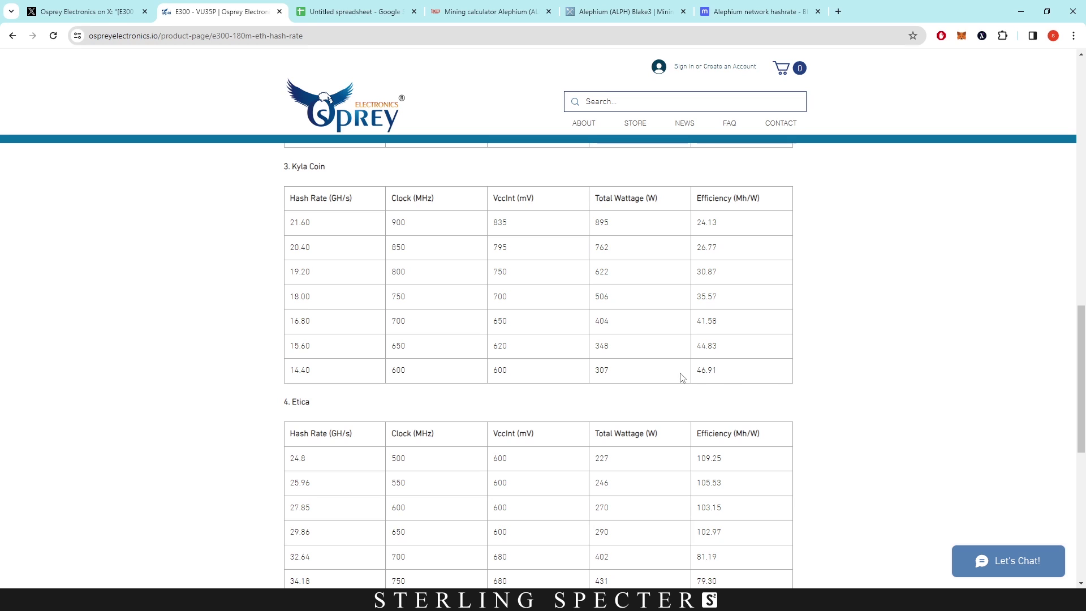
pyautogui.scroll(4, 512, 365)
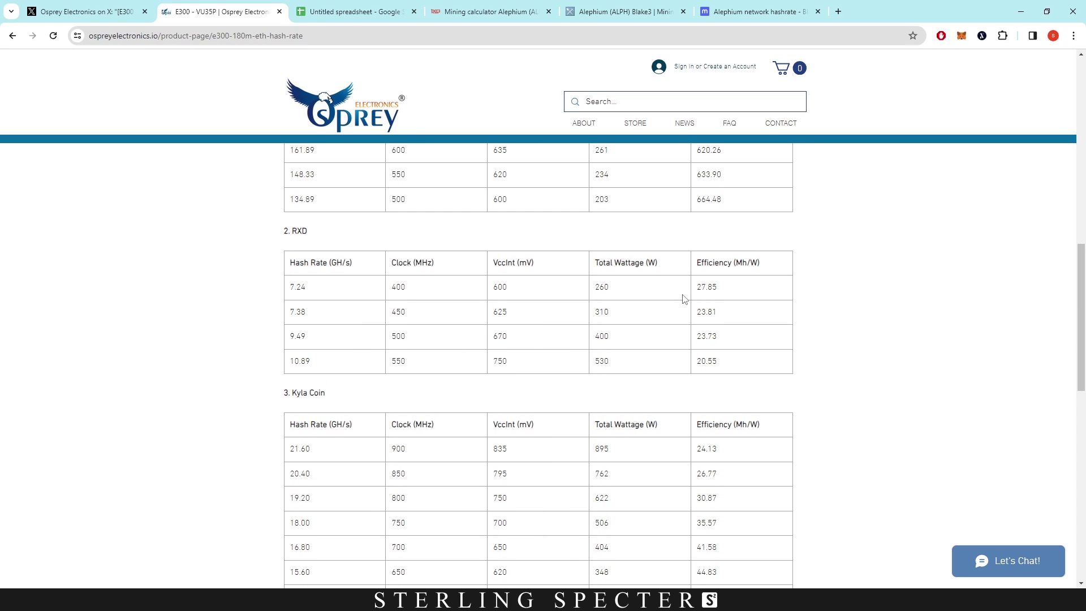
pyautogui.scroll(2, 559, 296)
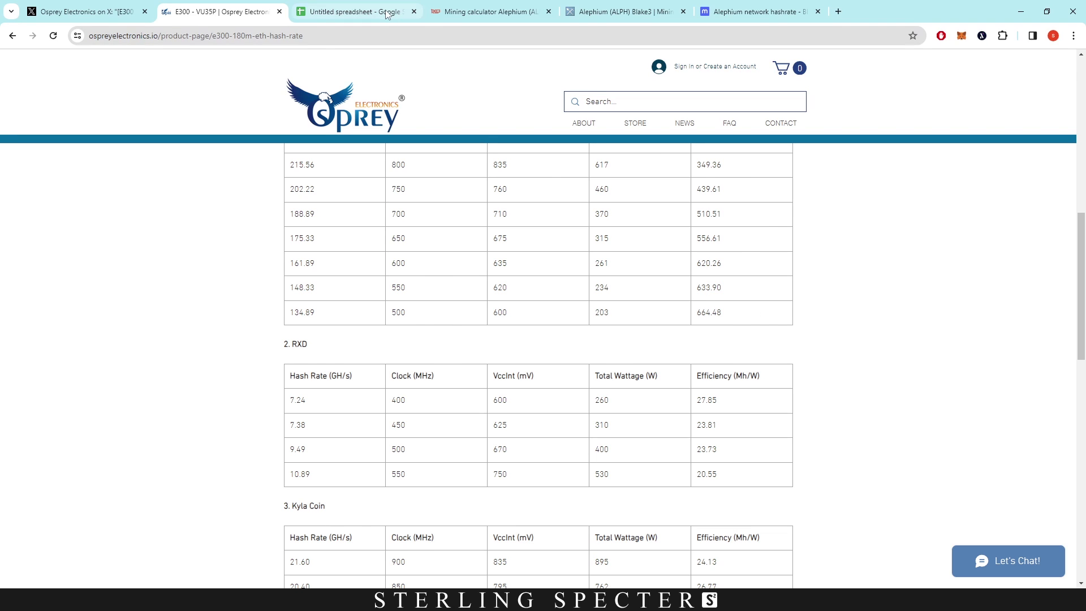
pyautogui.hotkey('ctrl', 'Tab')
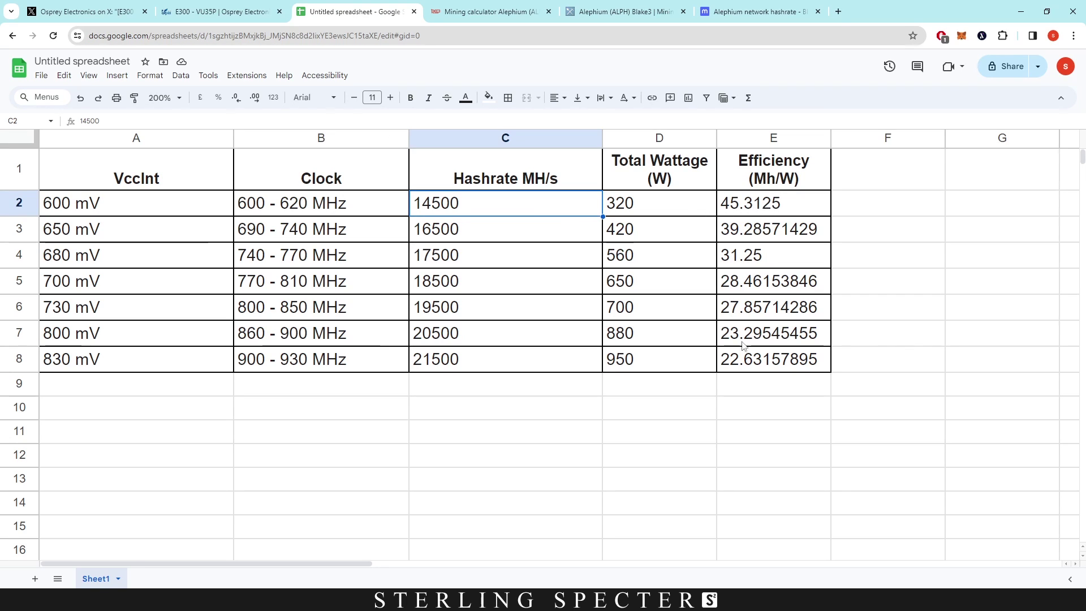
# Step: Inspect the efficiency formula in E2, and highlight the hashrate and wattage cells of the 600 mV and 830 mV rows
pyautogui.click(761, 204)
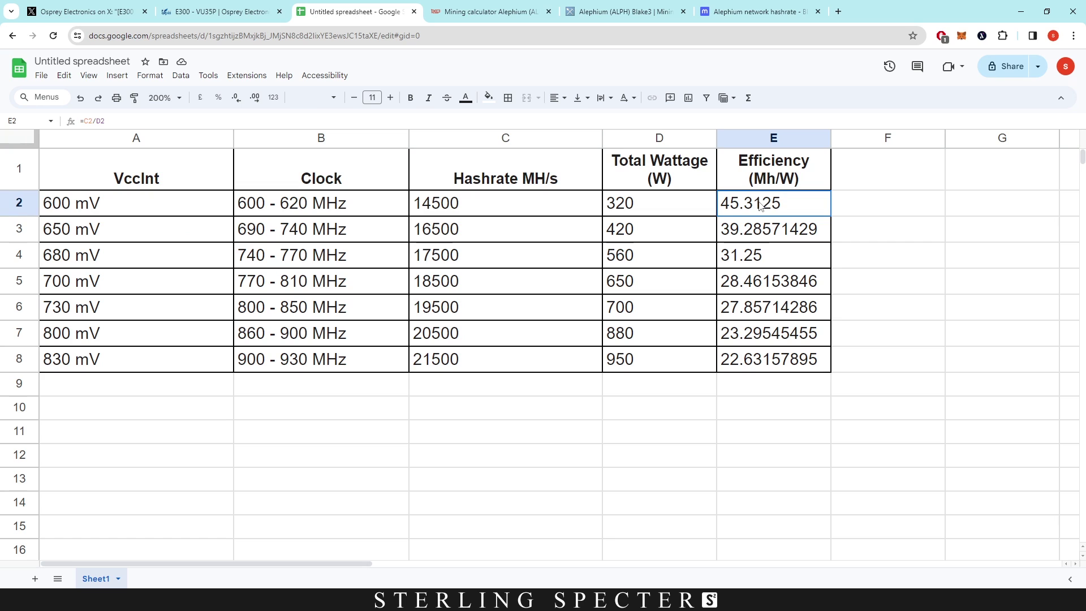
pyautogui.click(436, 207)
pyautogui.moveTo(436, 207); pyautogui.dragTo(649, 210)
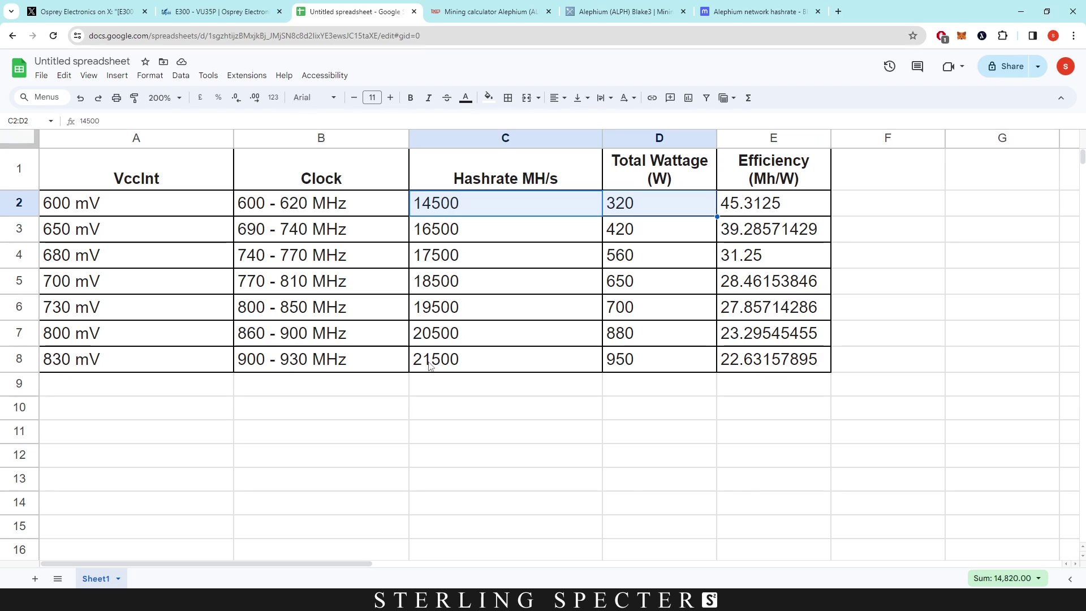
pyautogui.click(461, 366)
pyautogui.moveTo(461, 365); pyautogui.dragTo(656, 365)
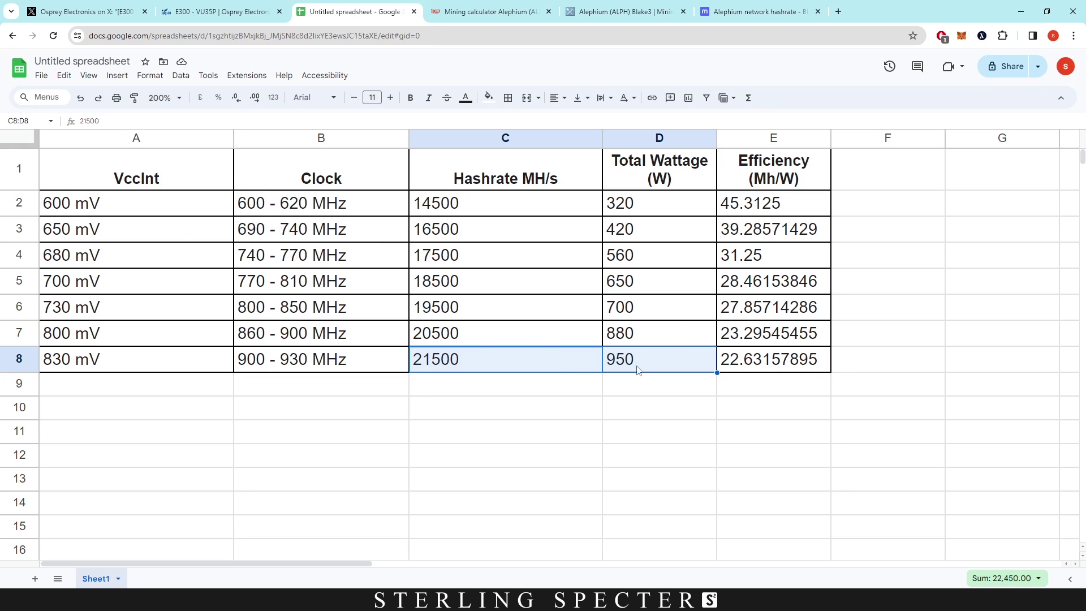
# Step: Enter the spreadsheet's 600 mV figures in the Alephium calculator as 14.5 Gh/s and 320 watts, with a 10% miner fee
pyautogui.hotkey('ctrl', 'Tab')
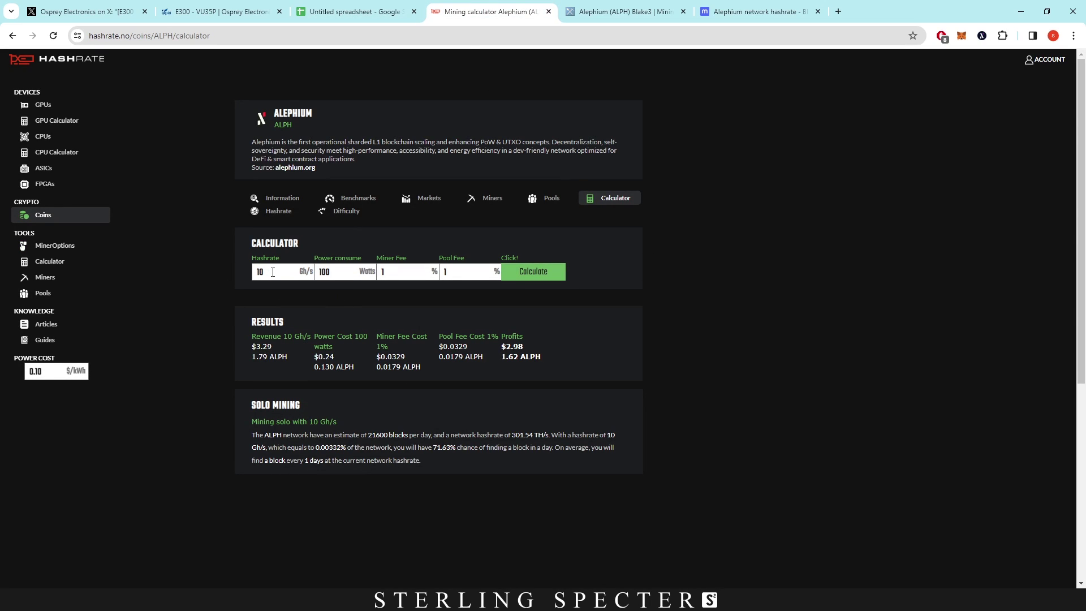
pyautogui.click(361, 16)
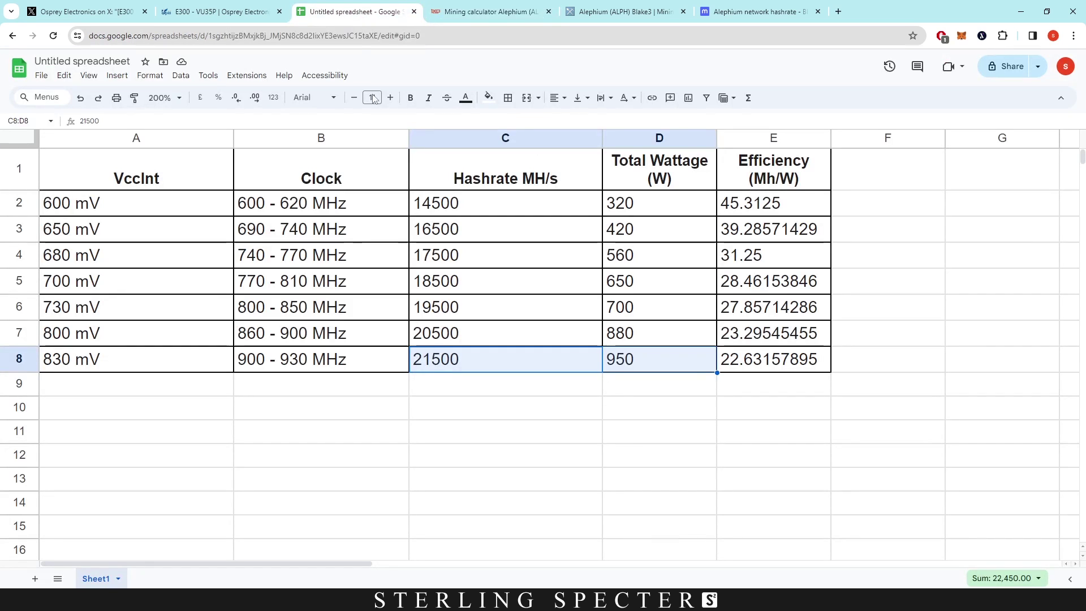
pyautogui.click(453, 11)
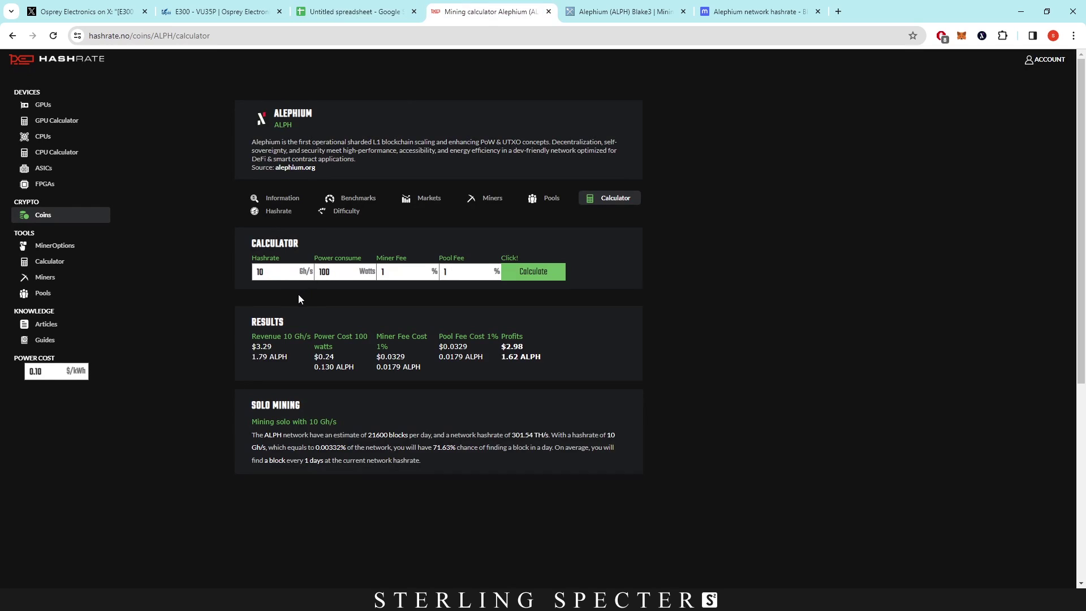
pyautogui.doubleClick(263, 272)
pyautogui.write('14.5')
pyautogui.press('Tab')
pyautogui.write('32')
pyautogui.click(400, 271)
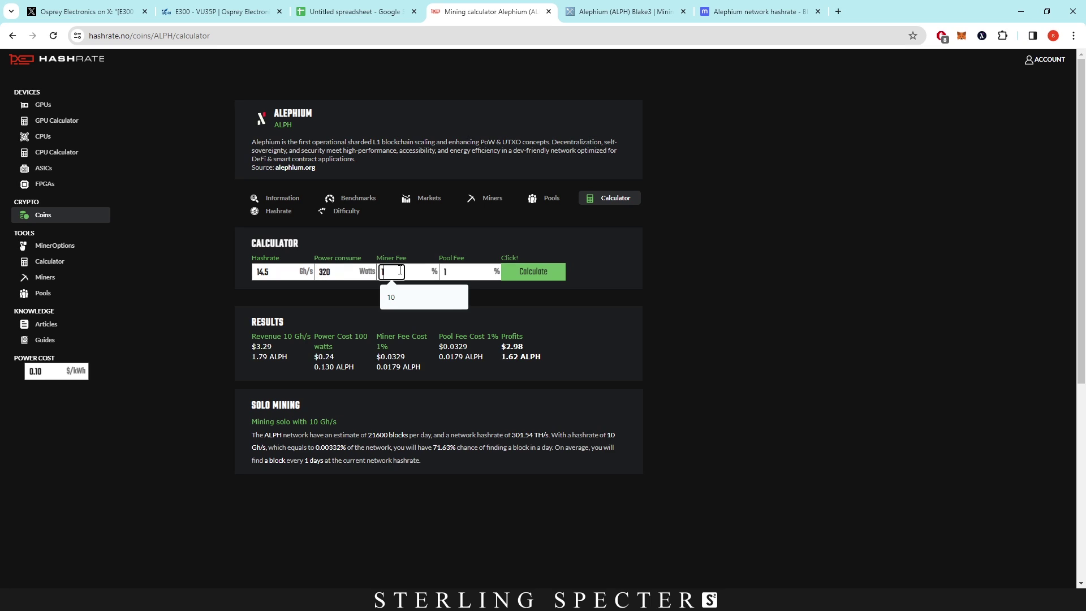
pyautogui.write('0')
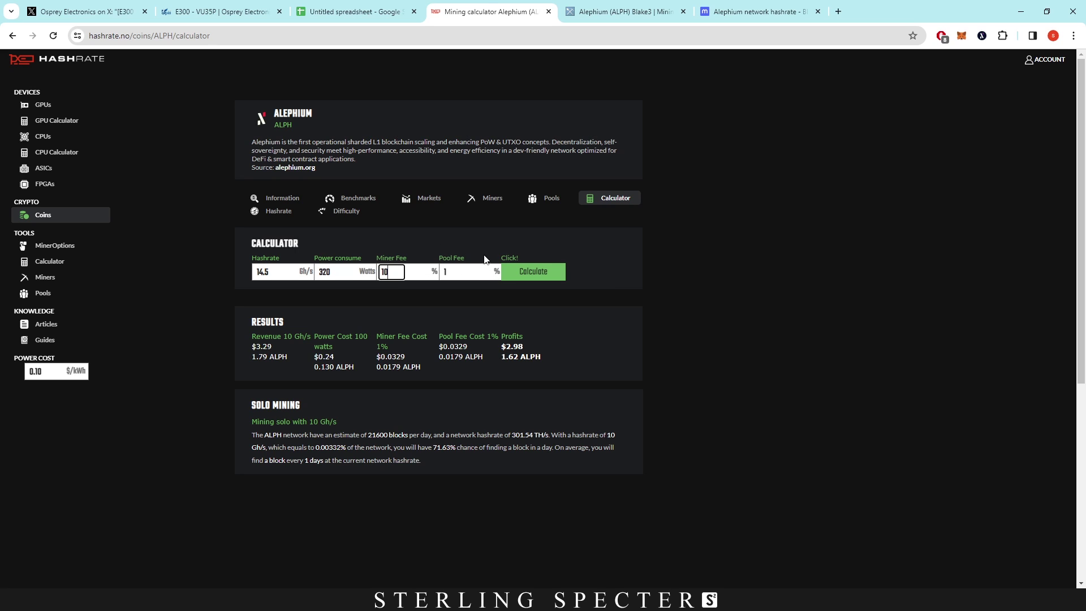
# Step: Check the Alephium pools and network hashrate on MiningPoolStats, and calculate the profit for the entered 14.5 Gh/s setup
pyautogui.click(603, 11)
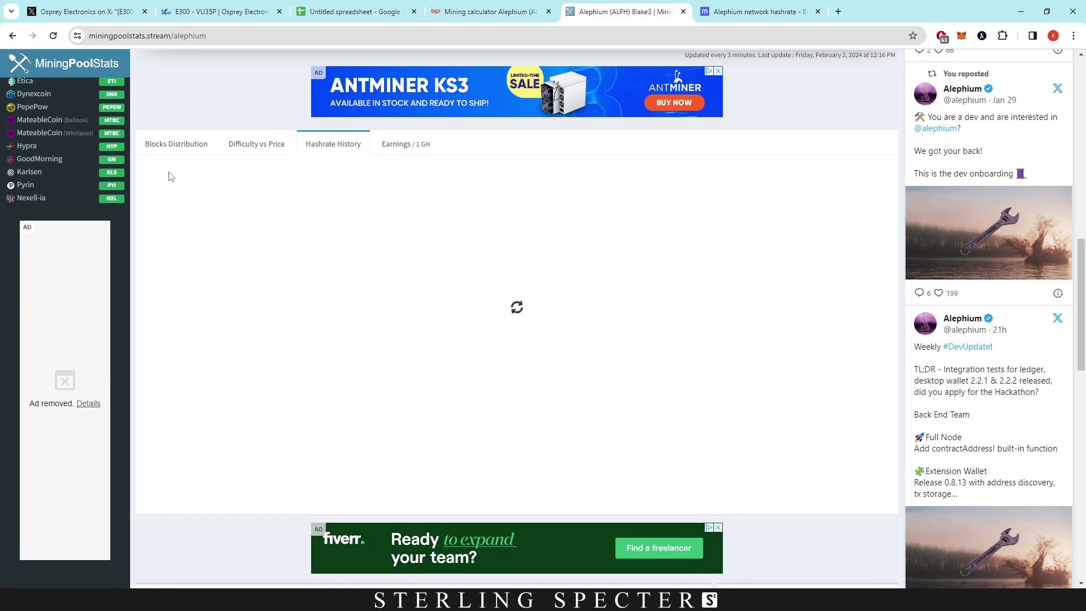
pyautogui.scroll(15, 330, 235)
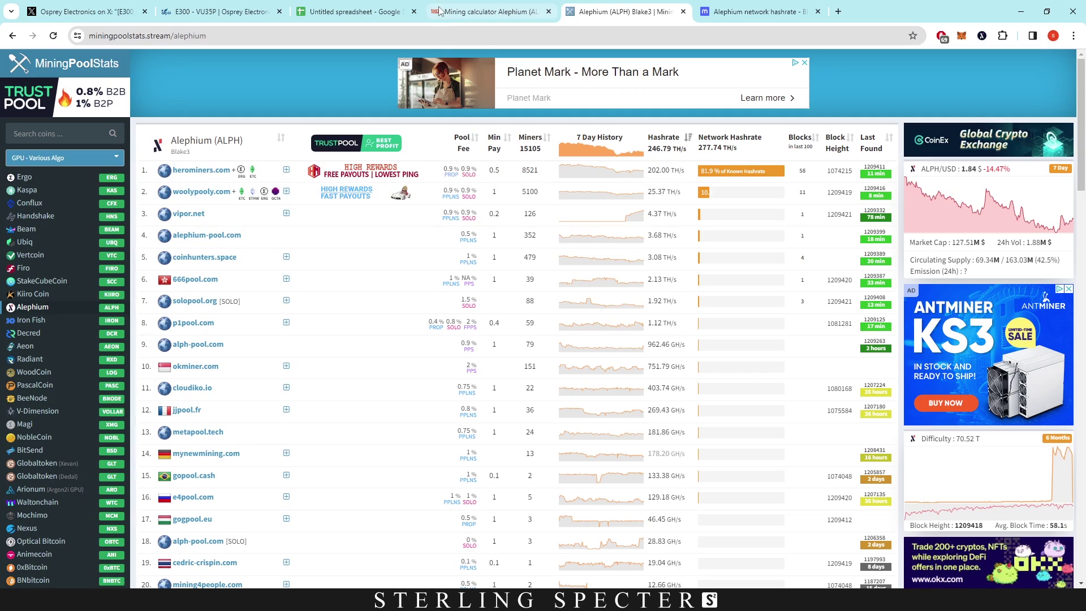
pyautogui.click(472, 13)
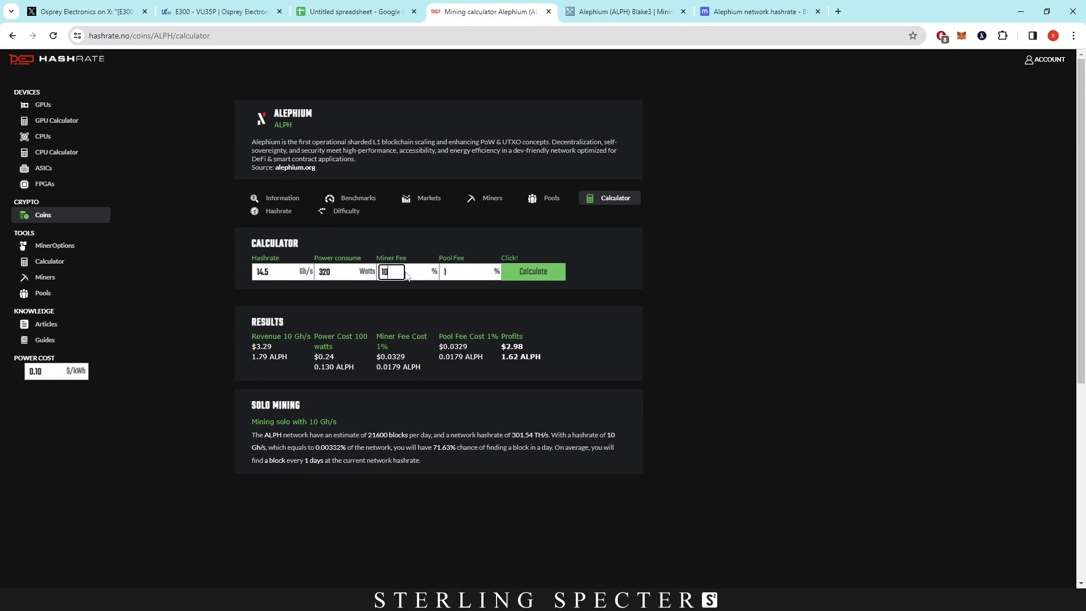
pyautogui.click(536, 276)
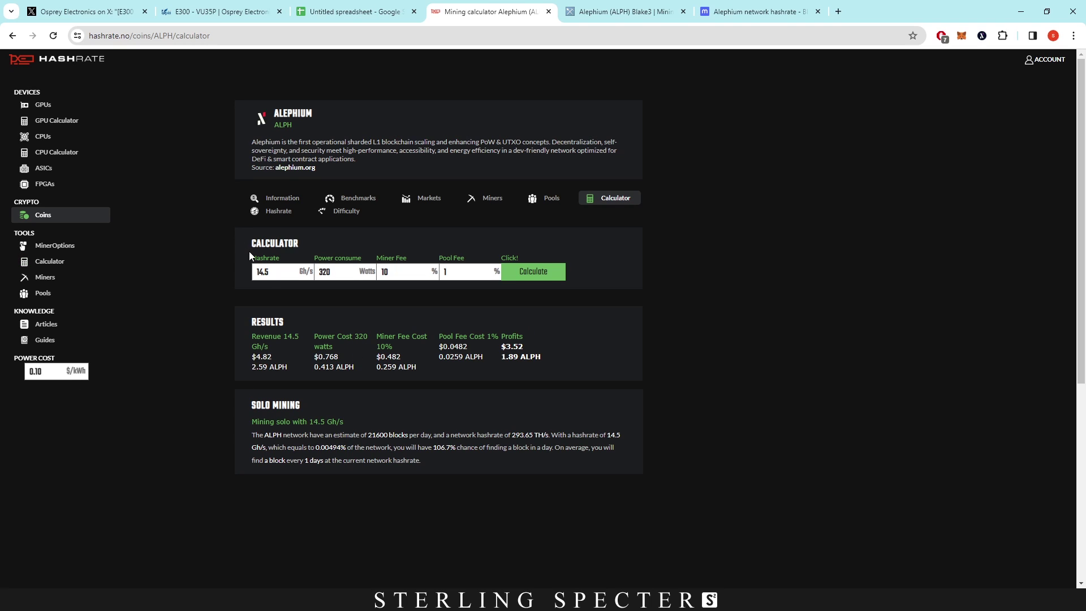
# Step: Recalculate the Alephium profit with the spreadsheet's 830 mV figures, using 21.5 Gh/s and 950 watts
pyautogui.click(372, 7)
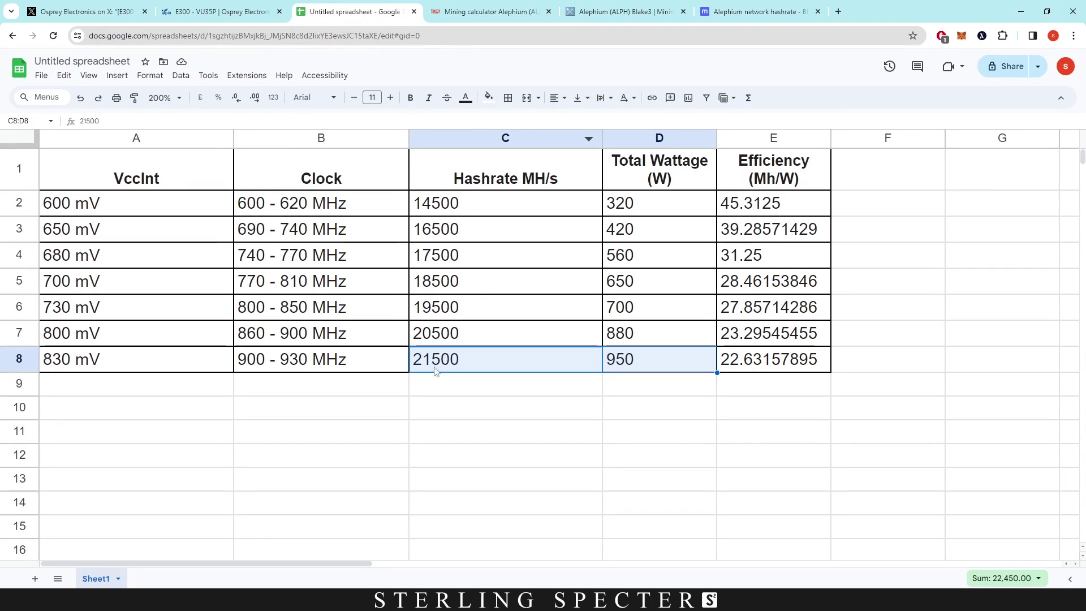
pyautogui.click(472, 8)
pyautogui.tripleClick(284, 272)
pyautogui.write('21.5')
pyautogui.press('Tab')
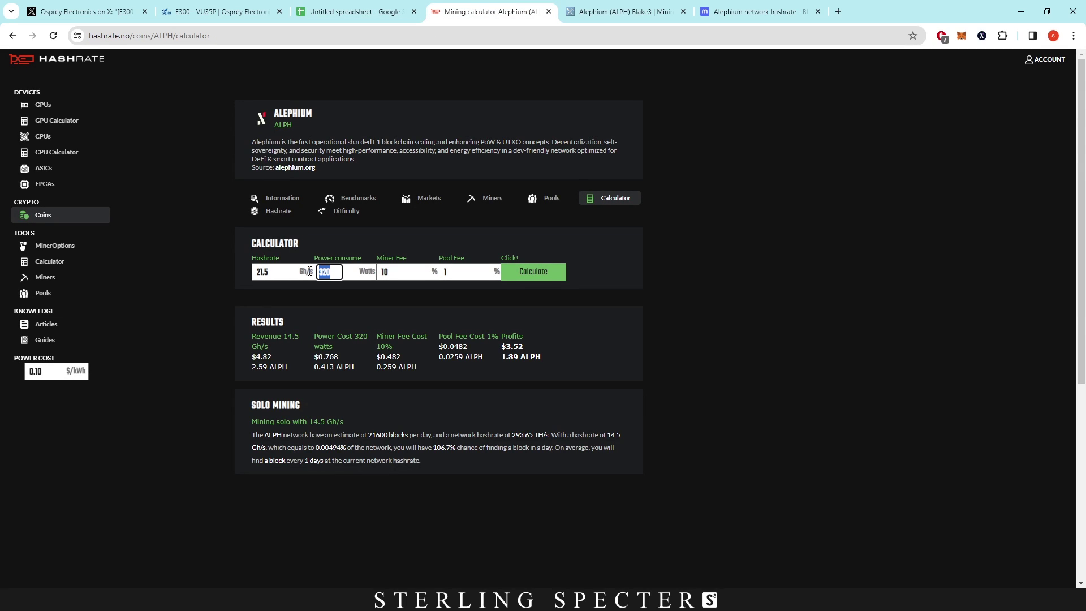
pyautogui.write('900')
pyautogui.press('Return')
pyautogui.doubleClick(340, 272)
pyautogui.write('950')
pyautogui.press('Return')
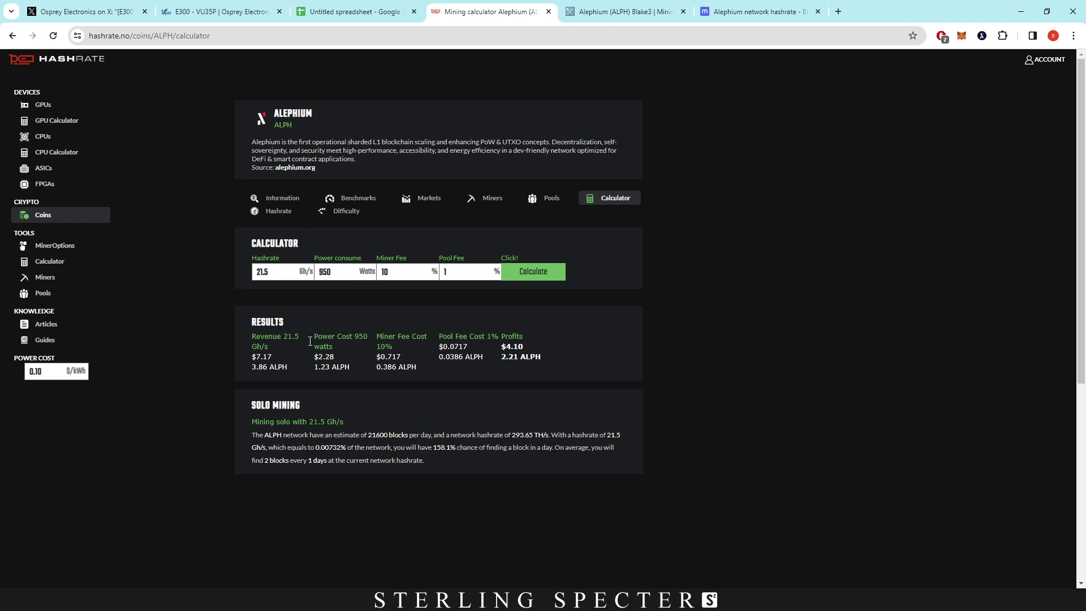
# Step: Recheck the spreadsheet, open the multi-coin mining calculator, and enter 21.5 Gh/s and 900 watts for ALPH
pyautogui.click(373, 18)
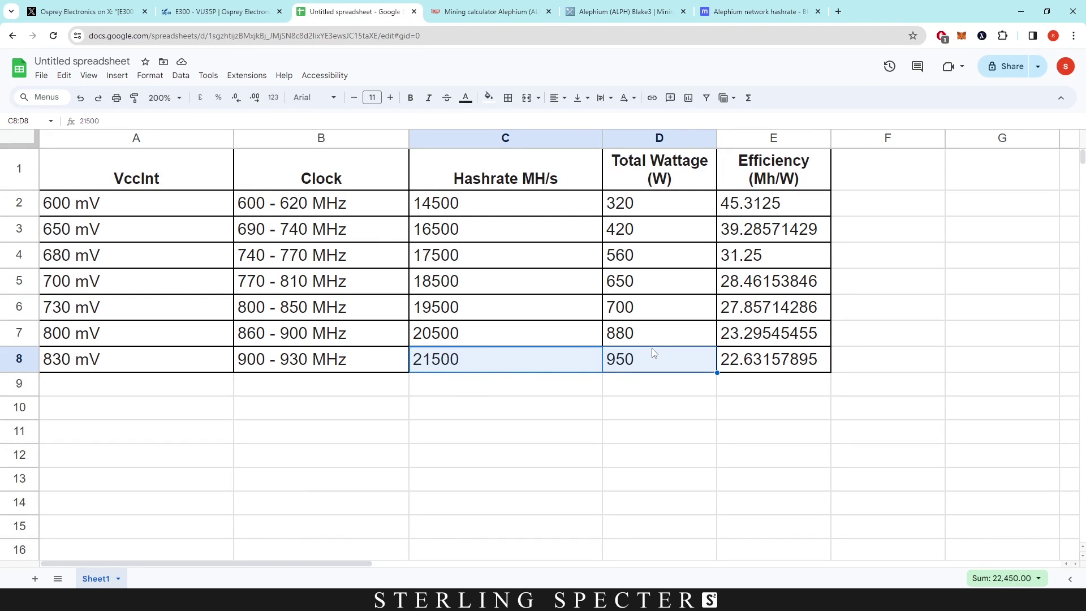
pyautogui.click(489, 13)
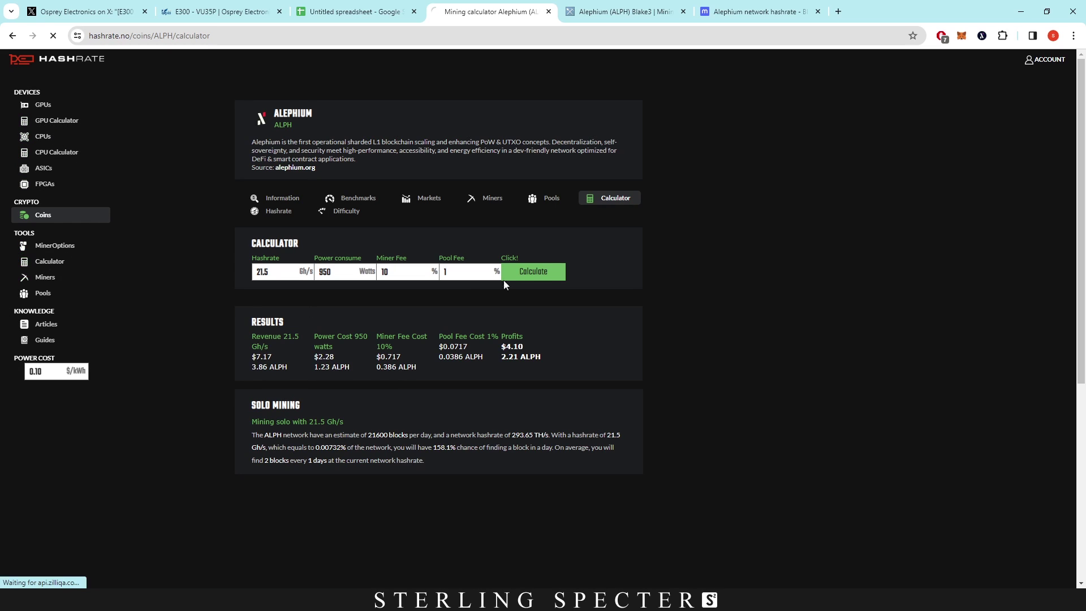
pyautogui.click(44, 261)
pyautogui.click(365, 223)
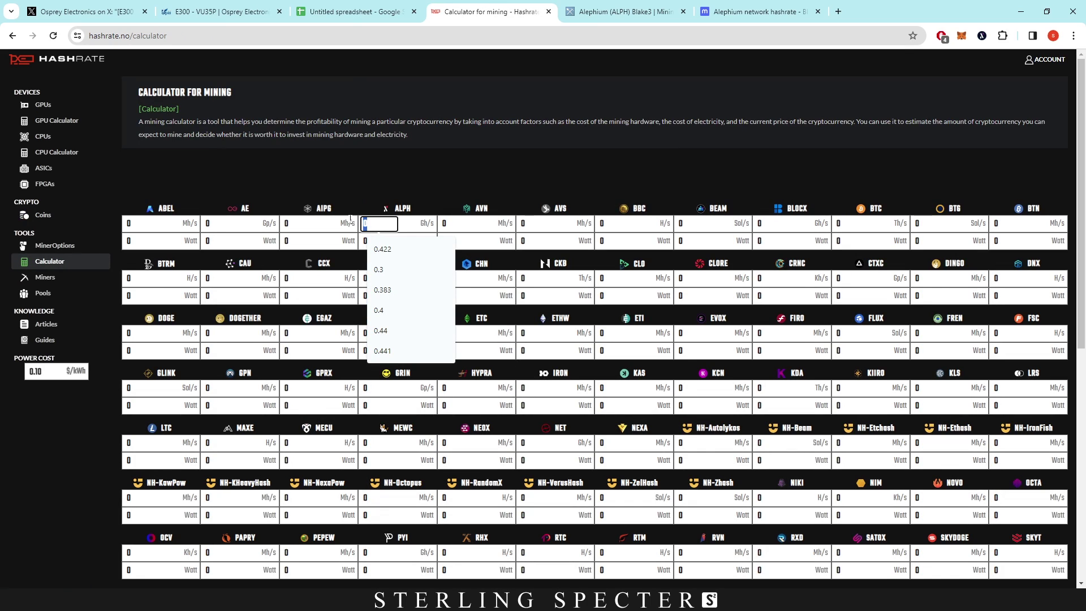
pyautogui.write('1.5')
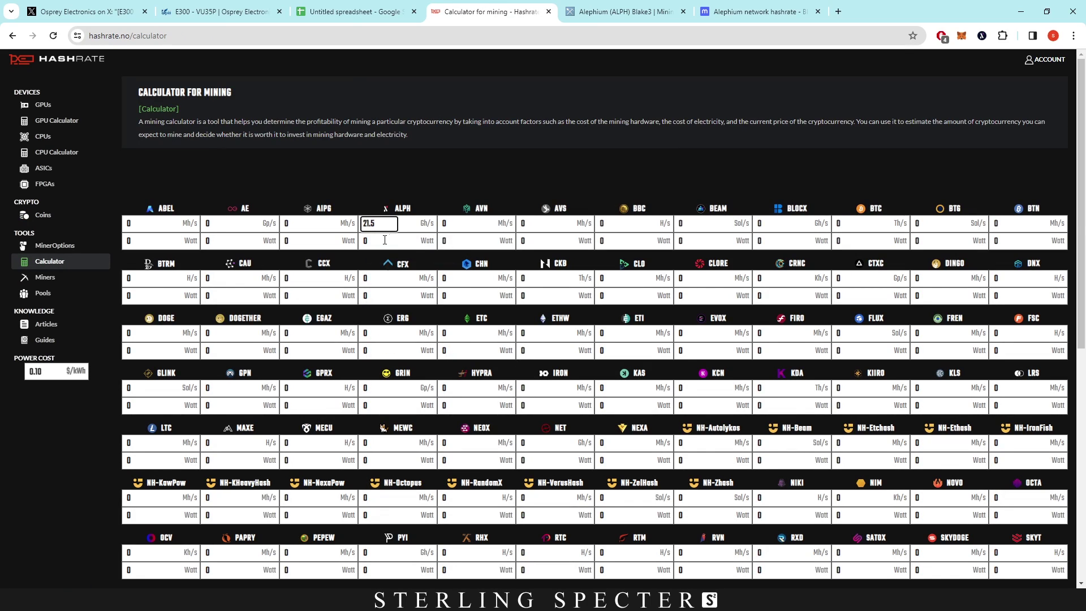
pyautogui.click(385, 240)
pyautogui.write('900')
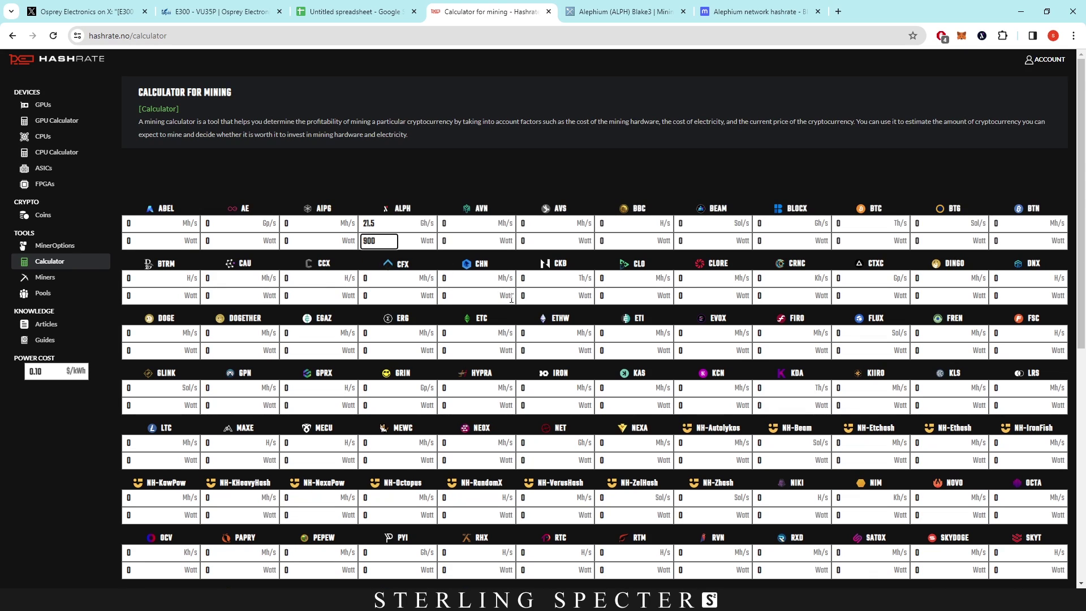
# Step: Set the power cost to 0.30 $/kWh and calculate the ALPH profit
pyautogui.scroll(-5, 622, 355)
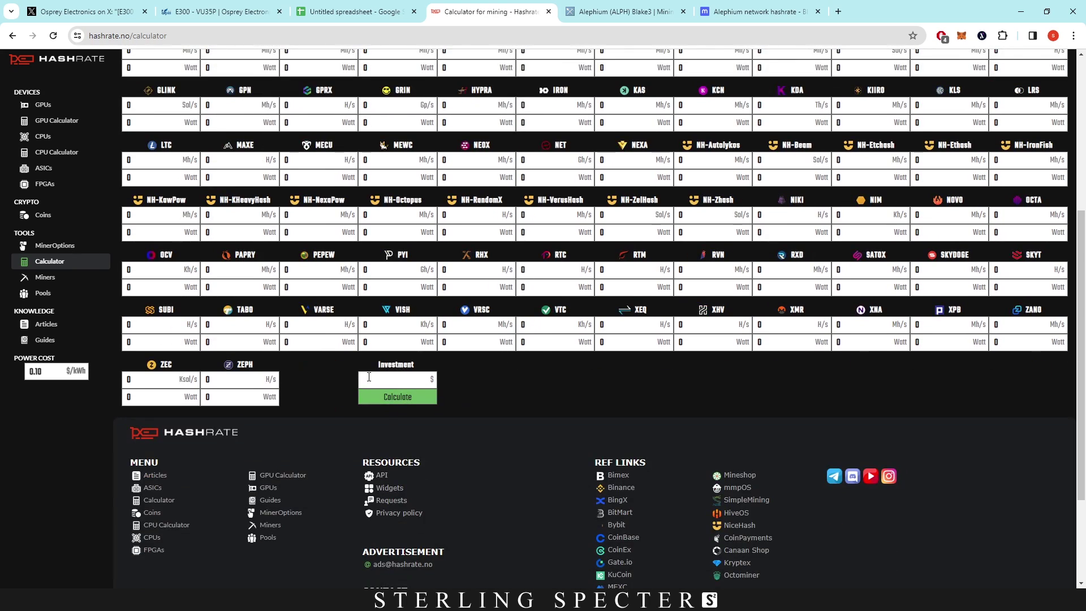
pyautogui.moveTo(40, 371); pyautogui.dragTo(35, 372)
pyautogui.write('30')
pyautogui.click(393, 398)
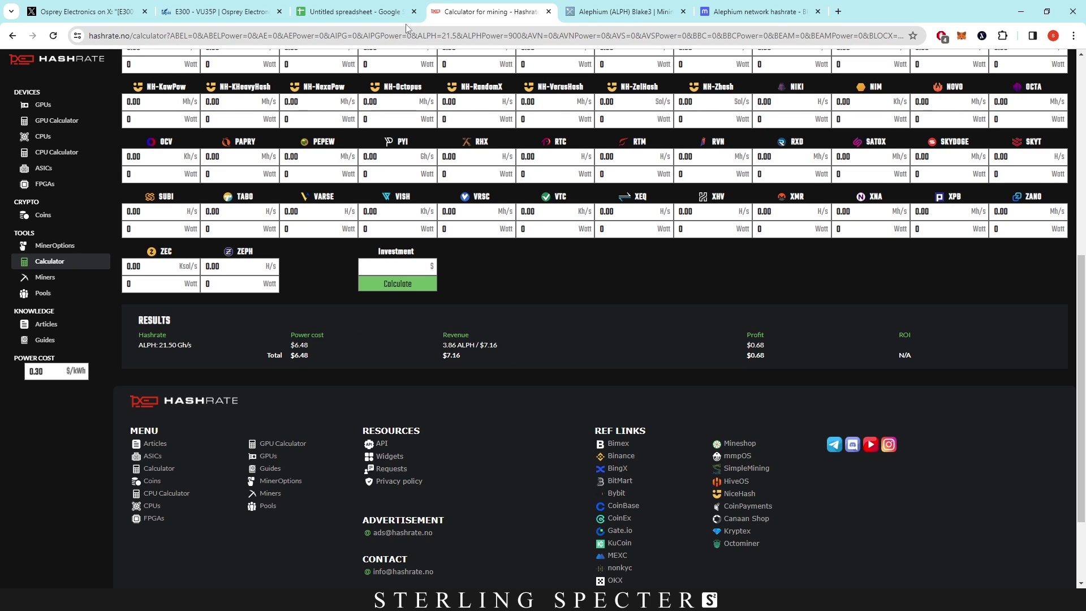
# Step: Compare the hashrate, wattage and efficiency of the 700 mV and 650 mV rows with the spreadsheet's 600 mV and 830 mV rows
pyautogui.click(359, 10)
pyautogui.click(449, 283)
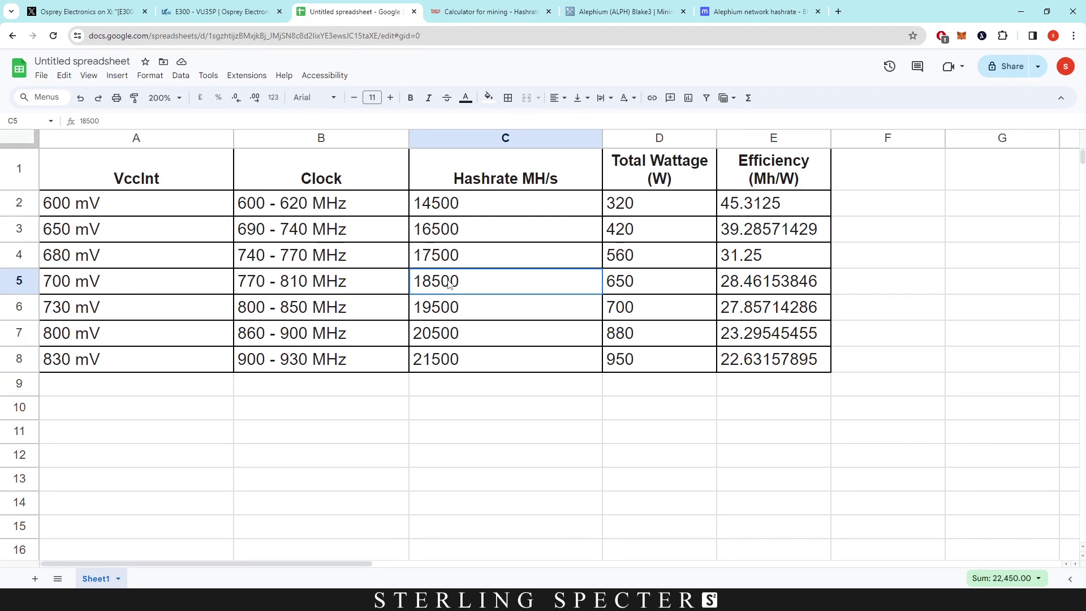
pyautogui.moveTo(449, 283); pyautogui.dragTo(770, 281)
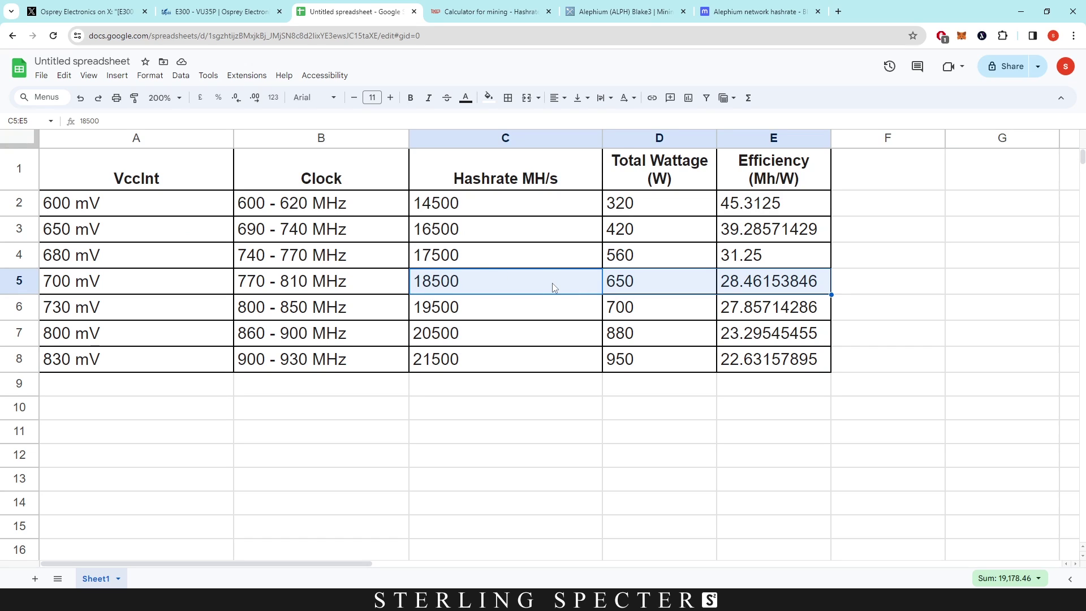
pyautogui.click(468, 236)
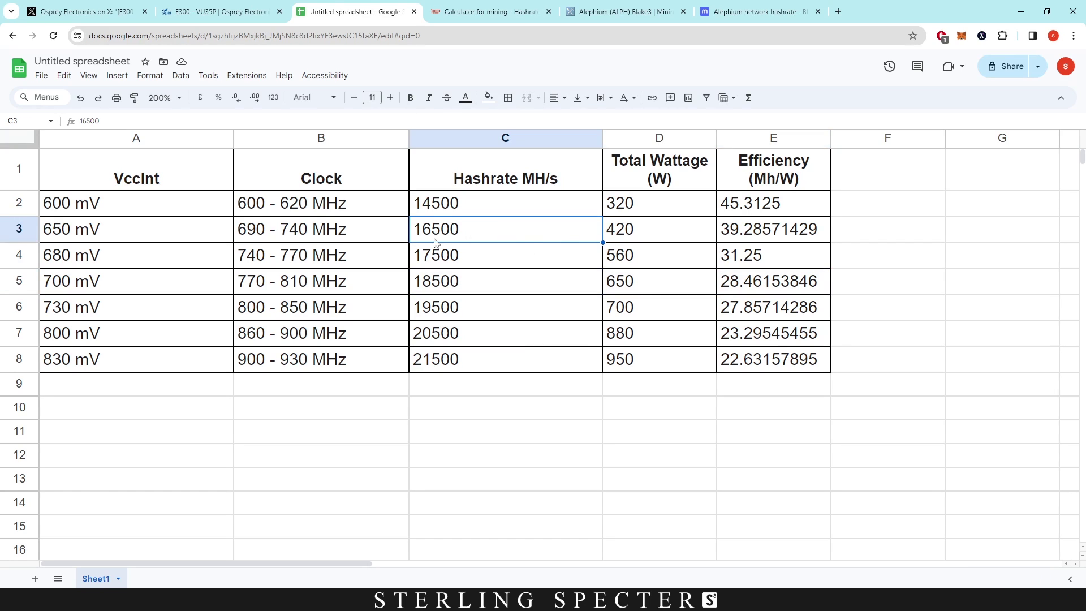
pyautogui.moveTo(425, 235); pyautogui.dragTo(759, 232)
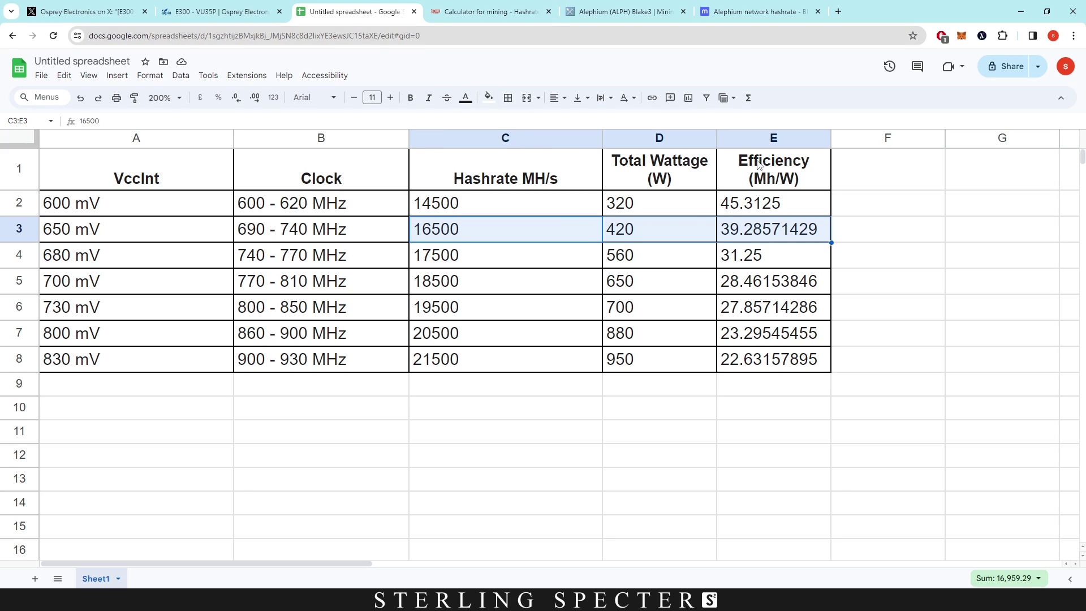
pyautogui.click(878, 207)
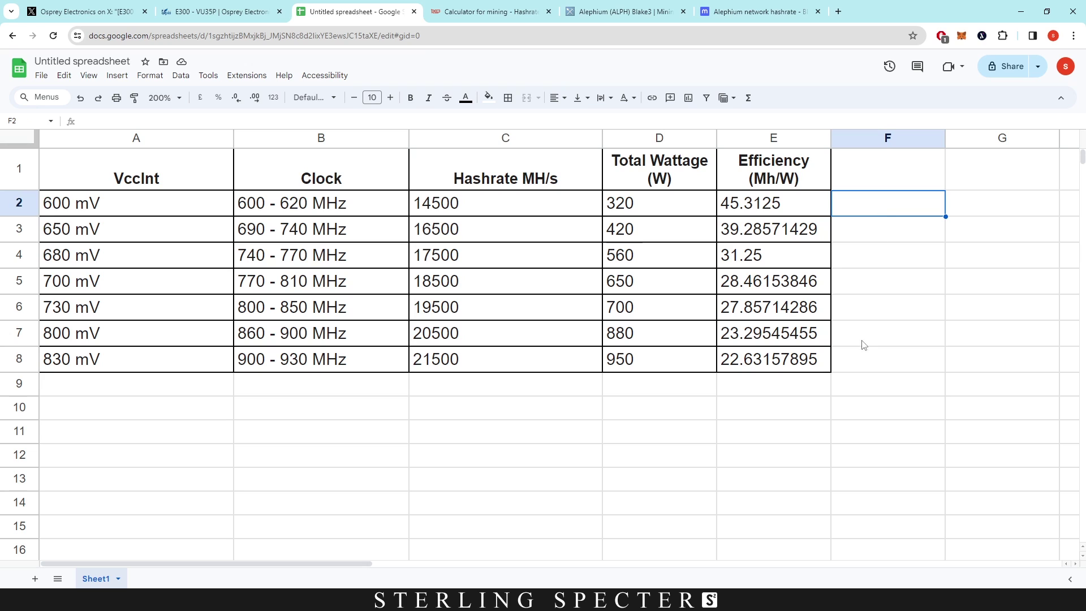
pyautogui.click(872, 360)
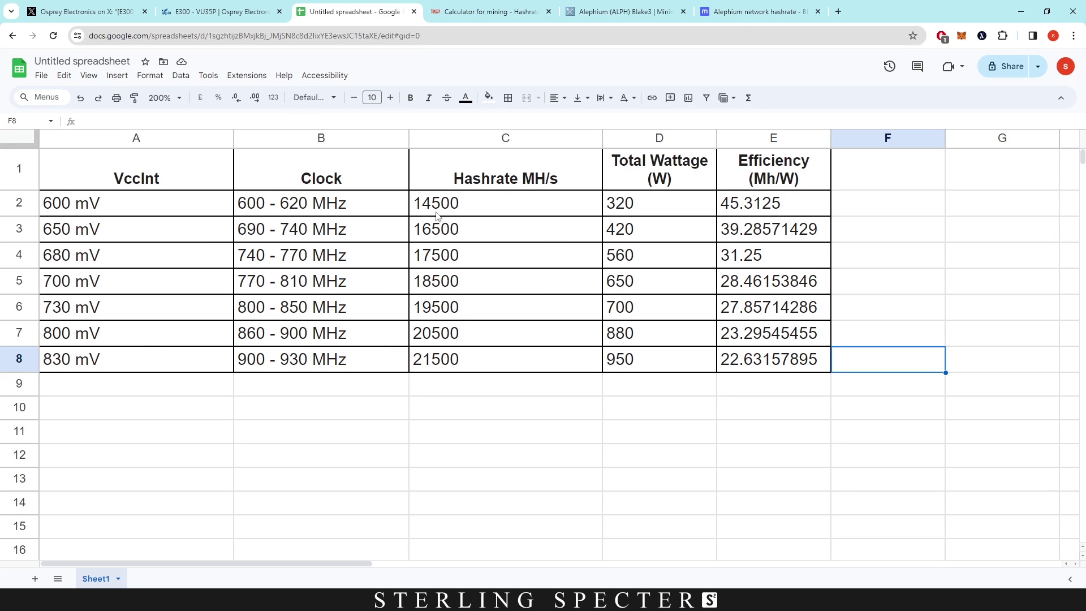
pyautogui.click(889, 209)
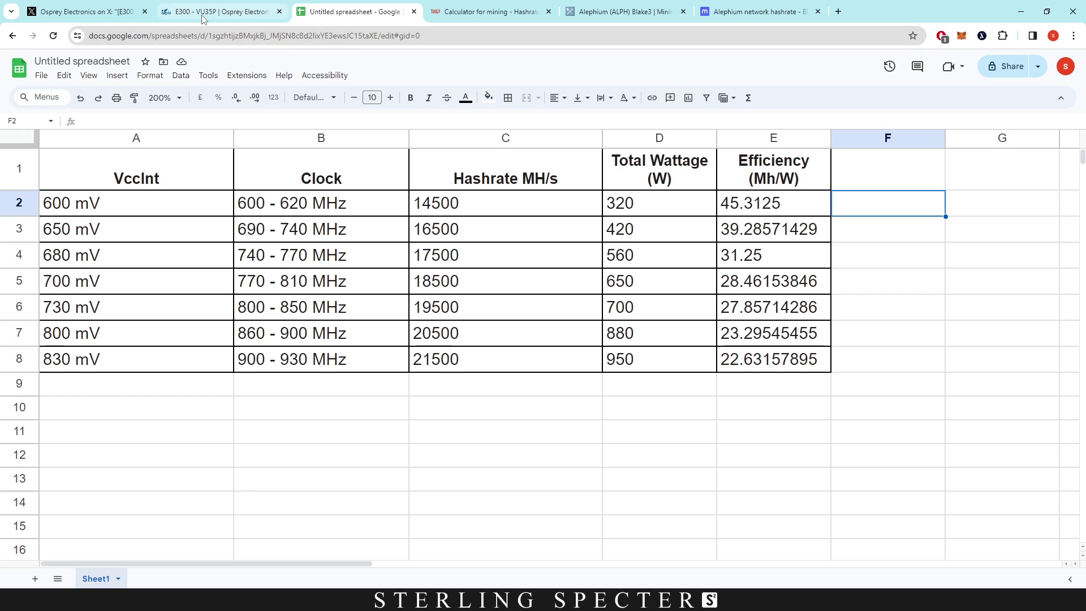
# Step: Look up the E300's price on the Osprey product page for the mining calculator's investment amount
pyautogui.hotkey('ctrl', 'Tab')
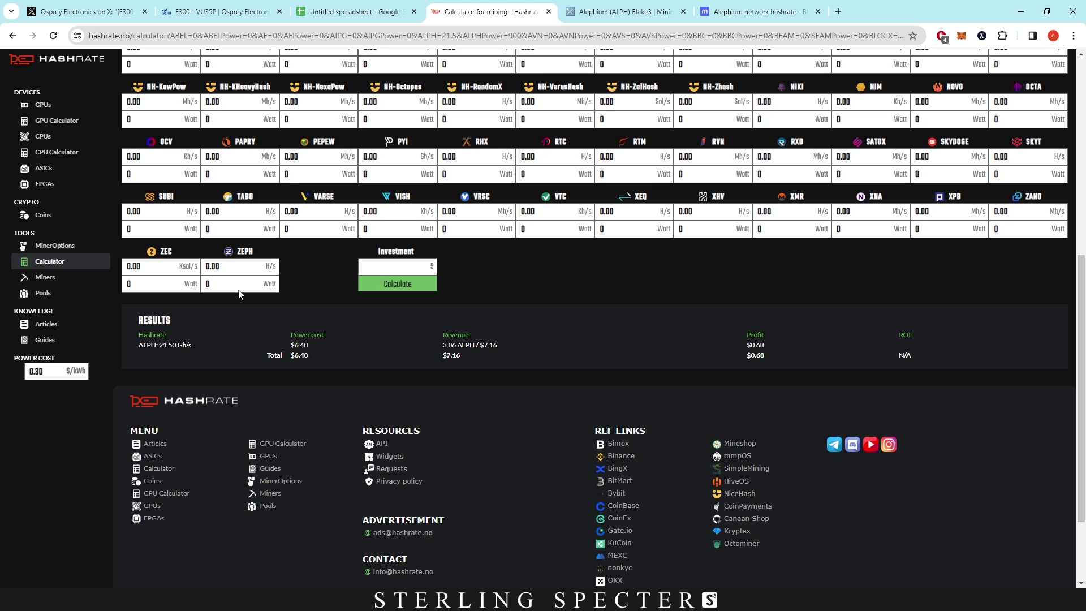
pyautogui.click(396, 266)
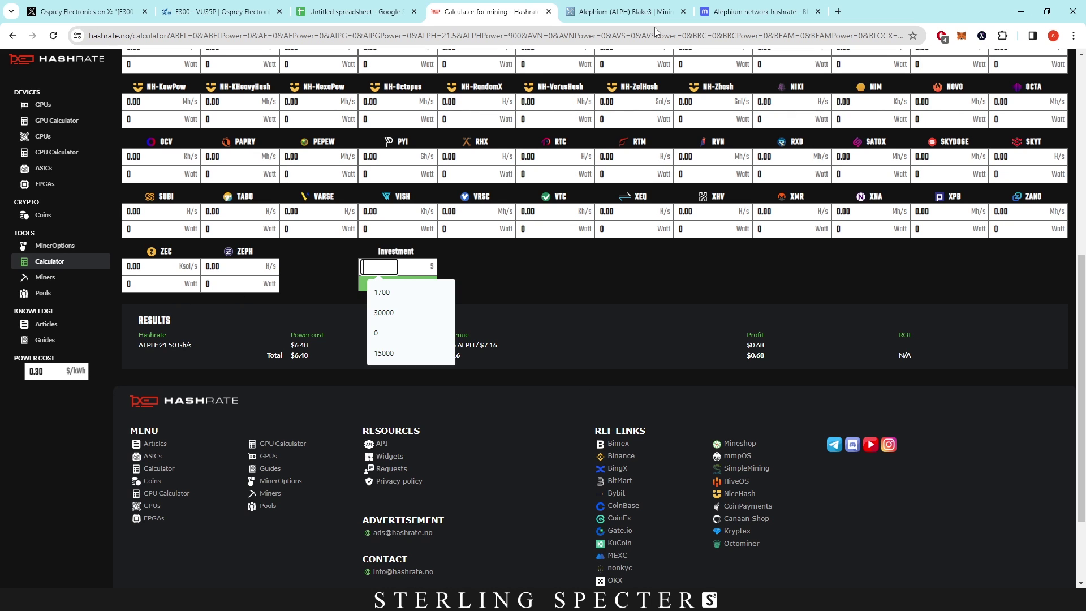
pyautogui.click(254, 10)
pyautogui.scroll(3, 315, 350)
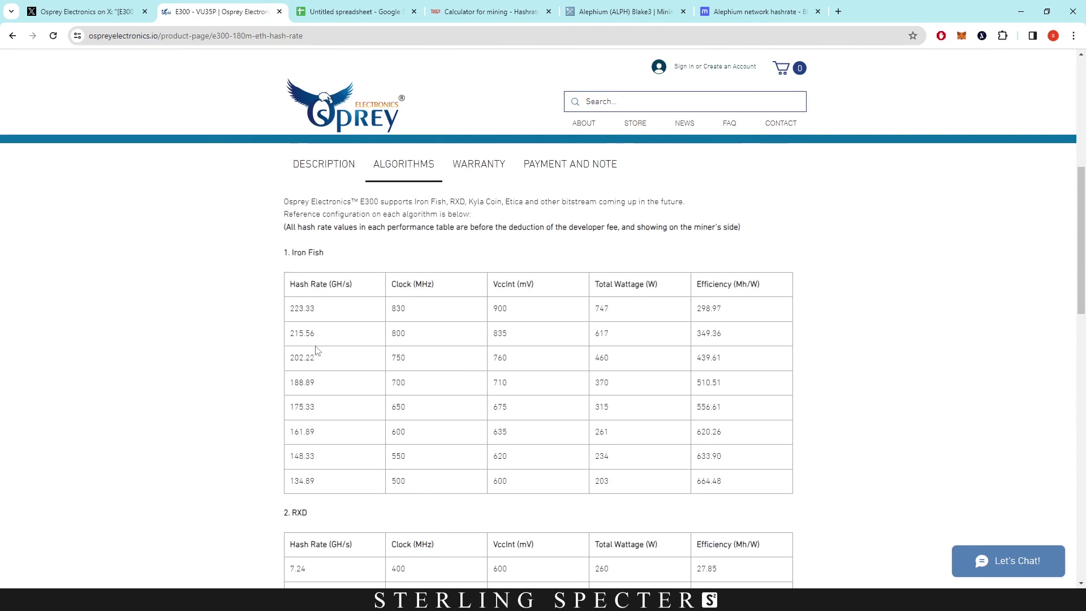
pyautogui.scroll(7, 316, 351)
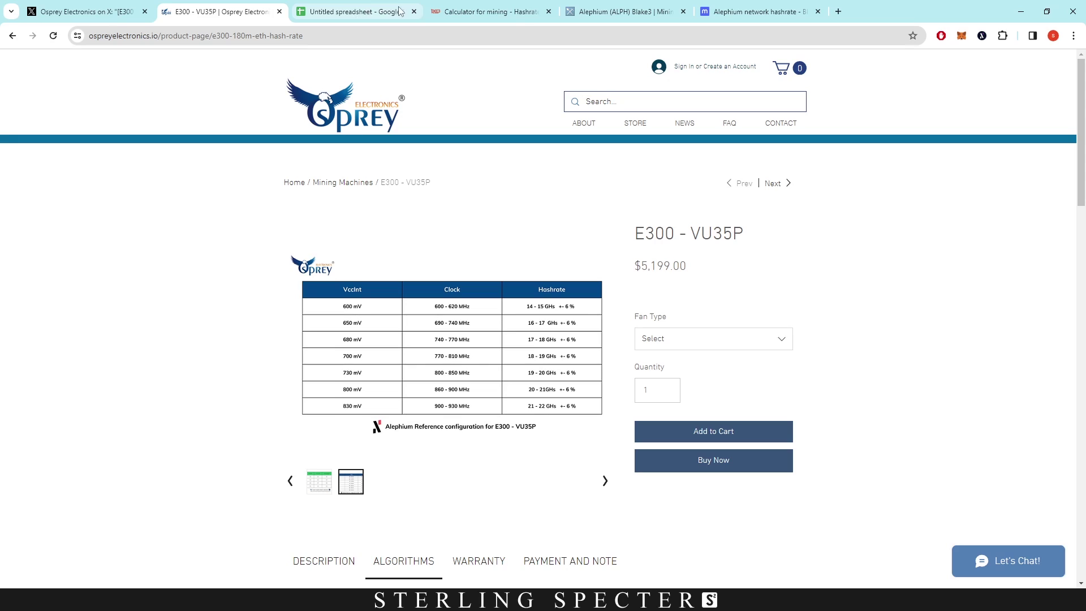
# Step: Set the investment to $5199 and the power cost to 0.10 $/kWh, and calculate the ALPH profit and ROI
pyautogui.click(473, 16)
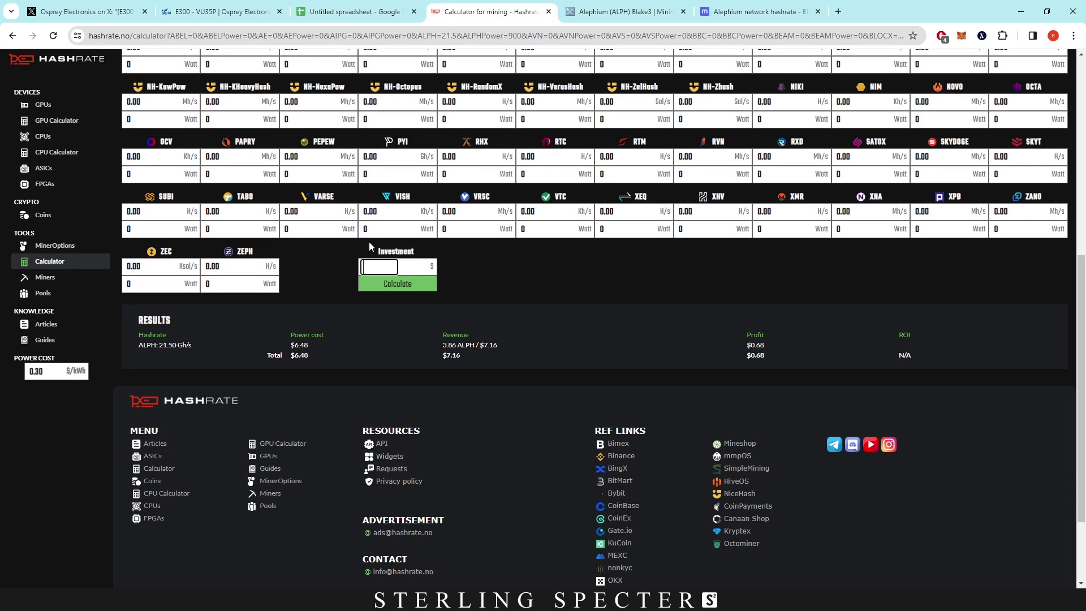
pyautogui.write('5199')
pyautogui.click(37, 373)
pyautogui.click(38, 373)
pyautogui.press('Return')
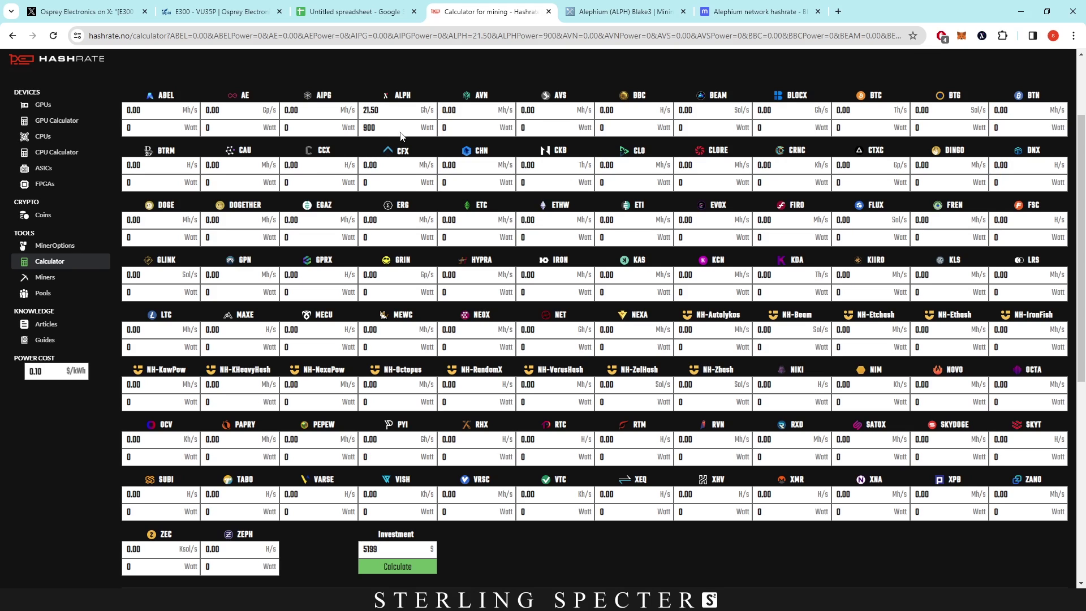
pyautogui.scroll(-4, 401, 135)
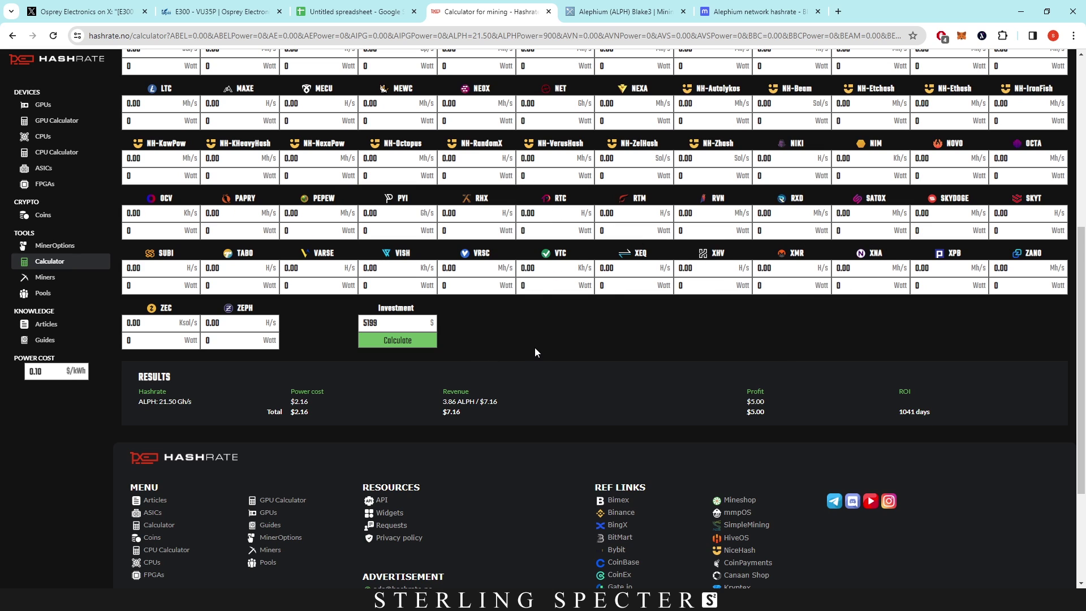
# Step: Open the list of FPGA miners ranked by profit on the hashrate site
pyautogui.scroll(2, 542, 345)
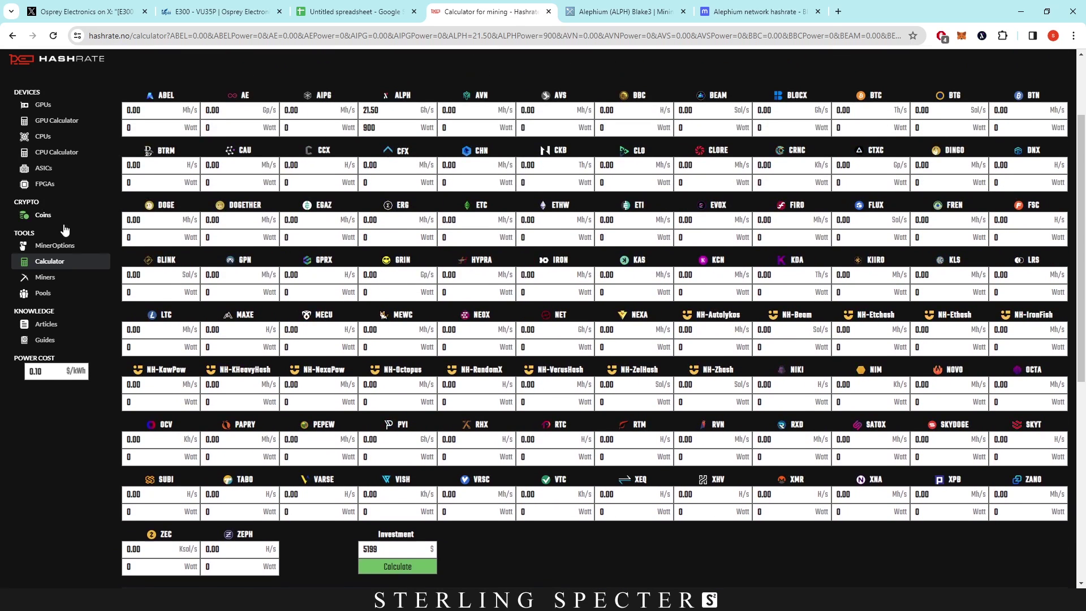
pyautogui.click(45, 184)
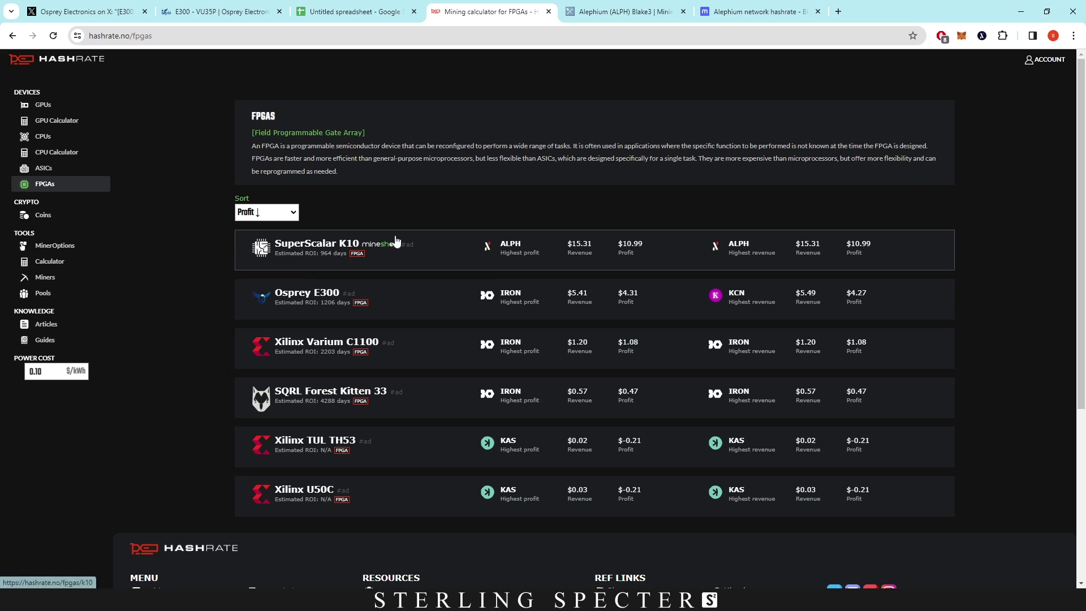
# Step: Open the Osprey E300's page from the FPGA list and review the revenue, profit and ROI of every coin it mines
pyautogui.click(443, 306)
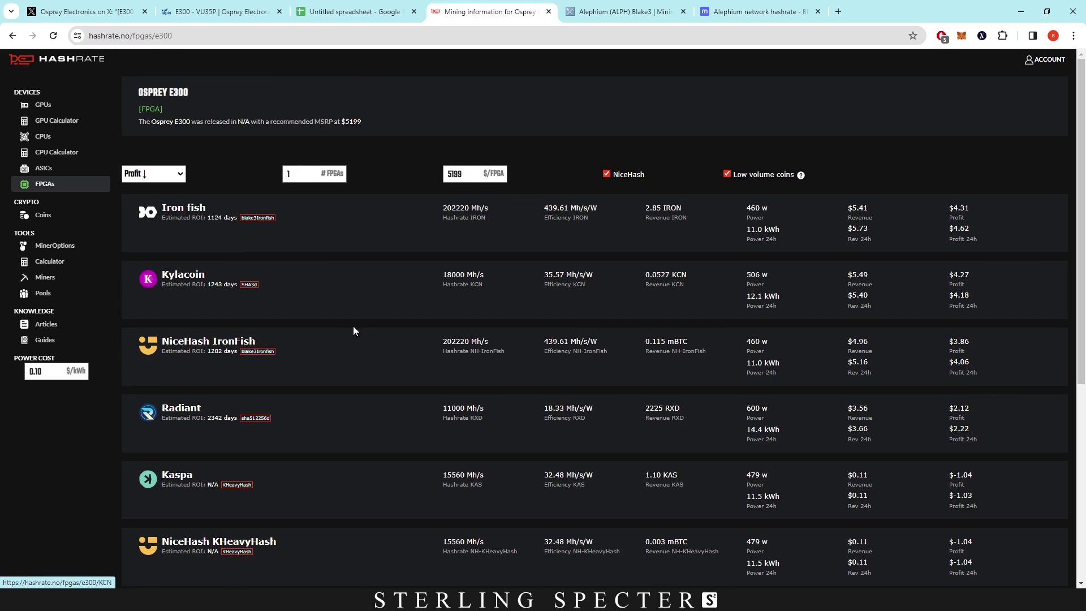
pyautogui.scroll(-2, 310, 389)
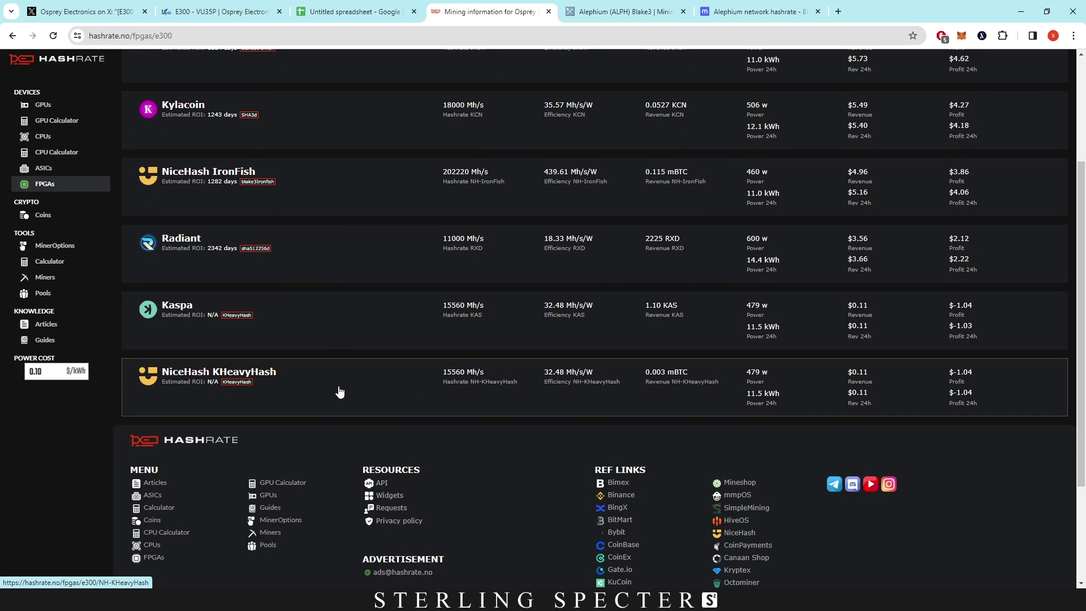
pyautogui.scroll(2, 344, 390)
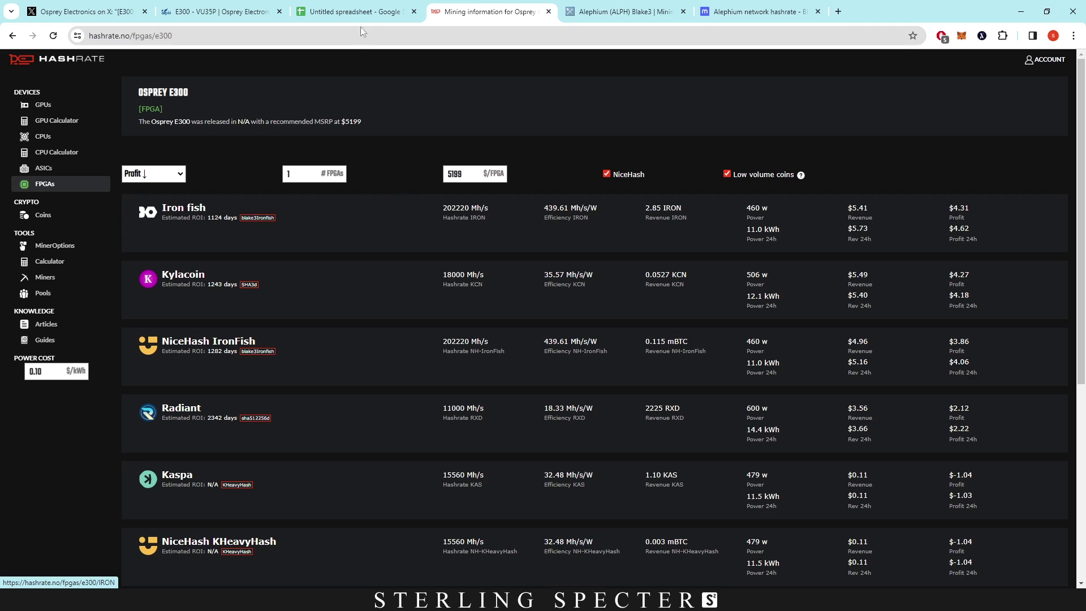
# Step: Check the E300's Alephium efficiency in the spreadsheet and its price on the Osprey product page against its other coins on the hashrate site
pyautogui.click(378, 12)
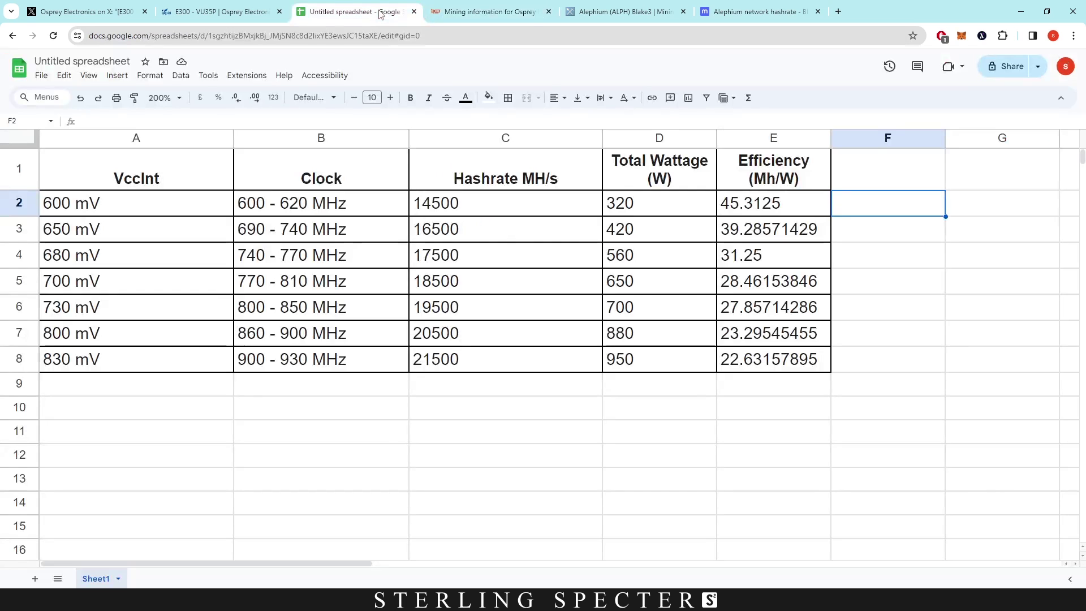
pyautogui.click(849, 362)
pyautogui.click(500, 12)
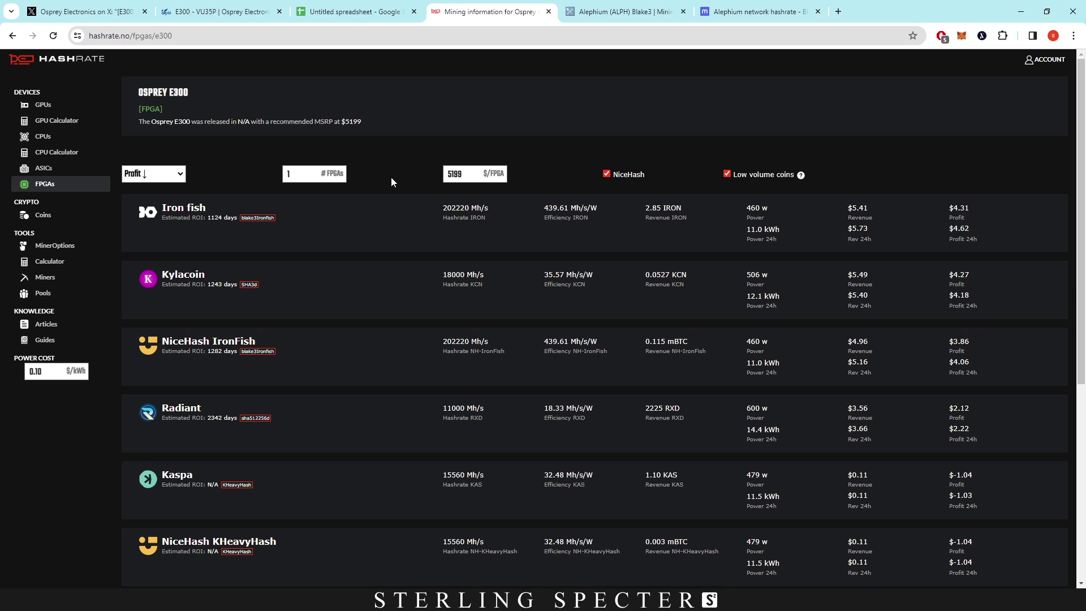
pyautogui.click(218, 11)
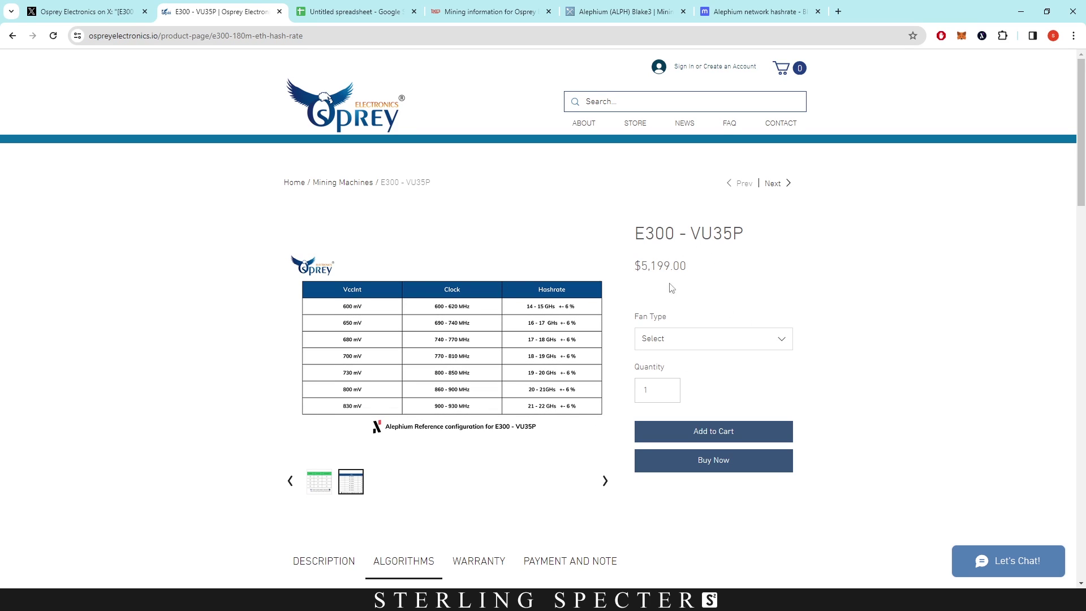
pyautogui.hotkey('ctrl', '4')
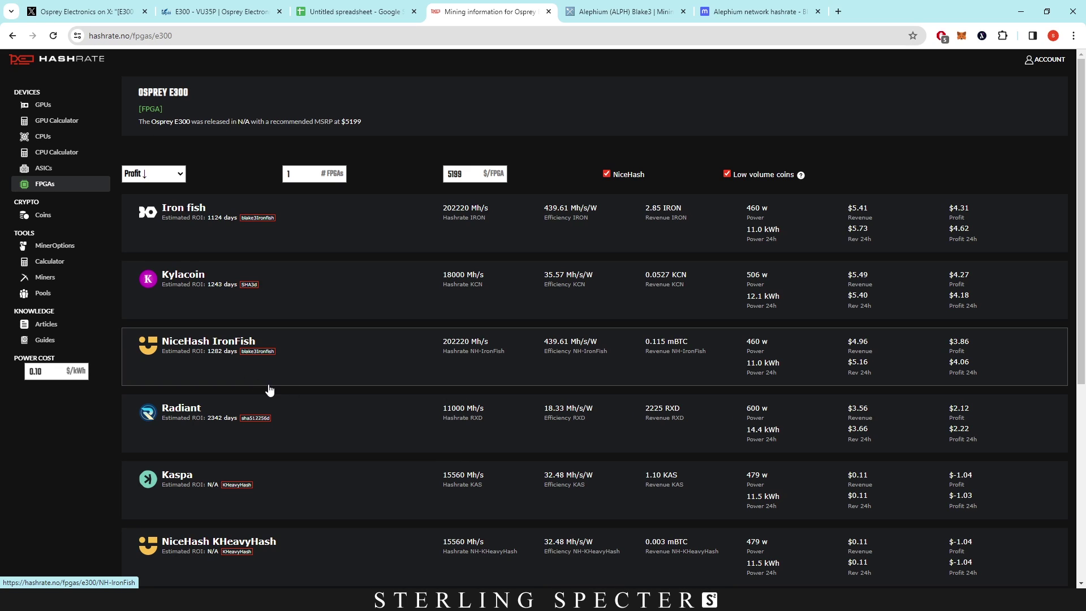
# Step: Recalculate the E300's coin profits with the power cost at 0.30 $/kWh and then at 0.60 $/kWh
pyautogui.click(43, 372)
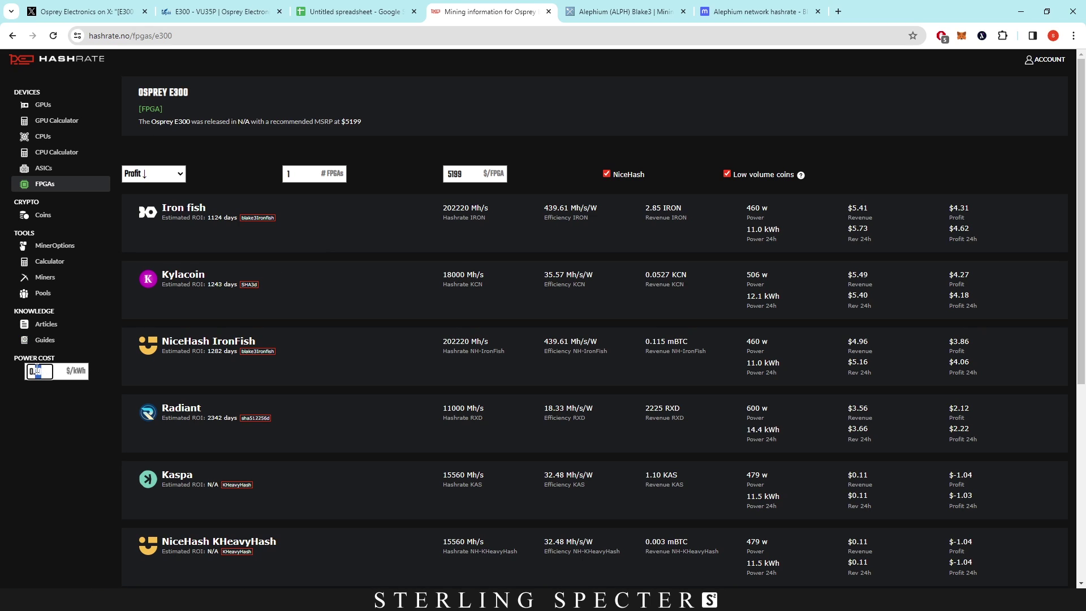
pyautogui.write('30')
pyautogui.press('Return')
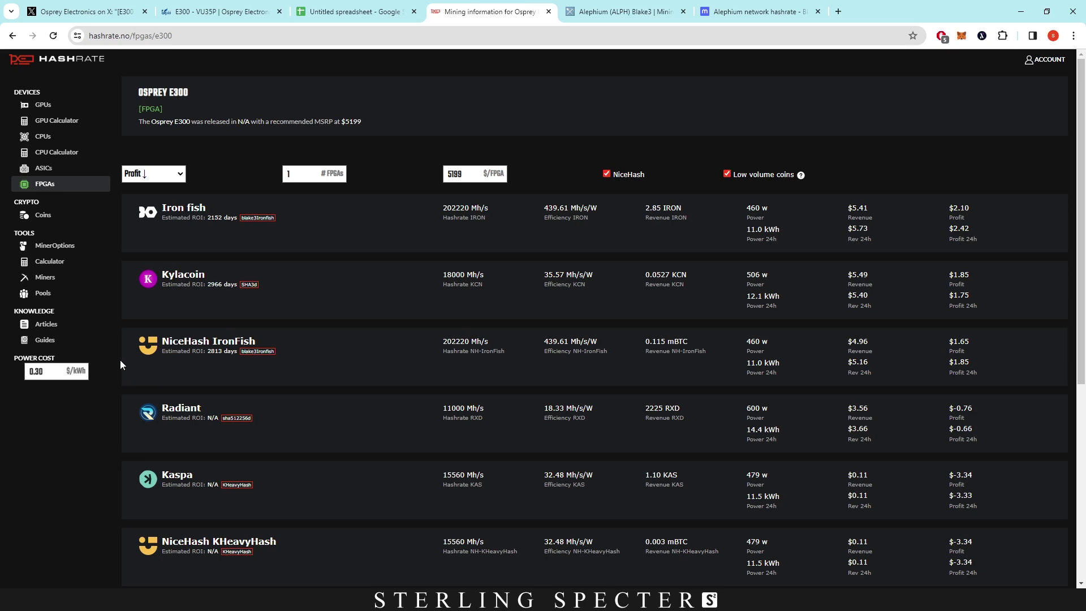
pyautogui.moveTo(47, 373); pyautogui.dragTo(38, 372)
pyautogui.press('Return')
pyautogui.press('BackSpace')
pyautogui.press('BackSpace')
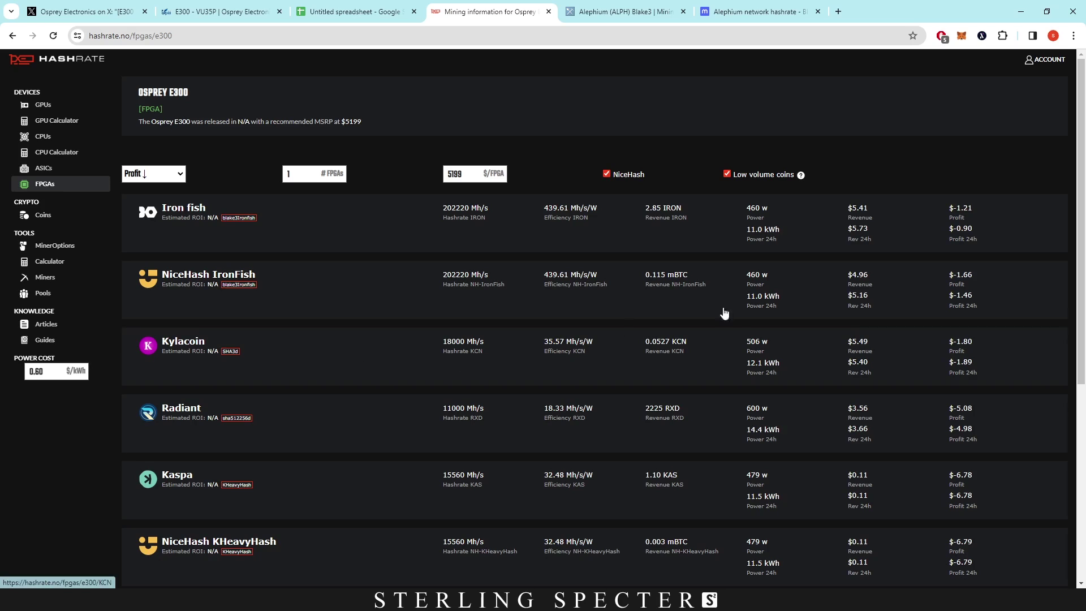
# Step: Set the power cost to 0.45 $/kWh and then to 0.50 $/kWh to find where the E300's coins break even
pyautogui.write('45')
pyautogui.press('Return')
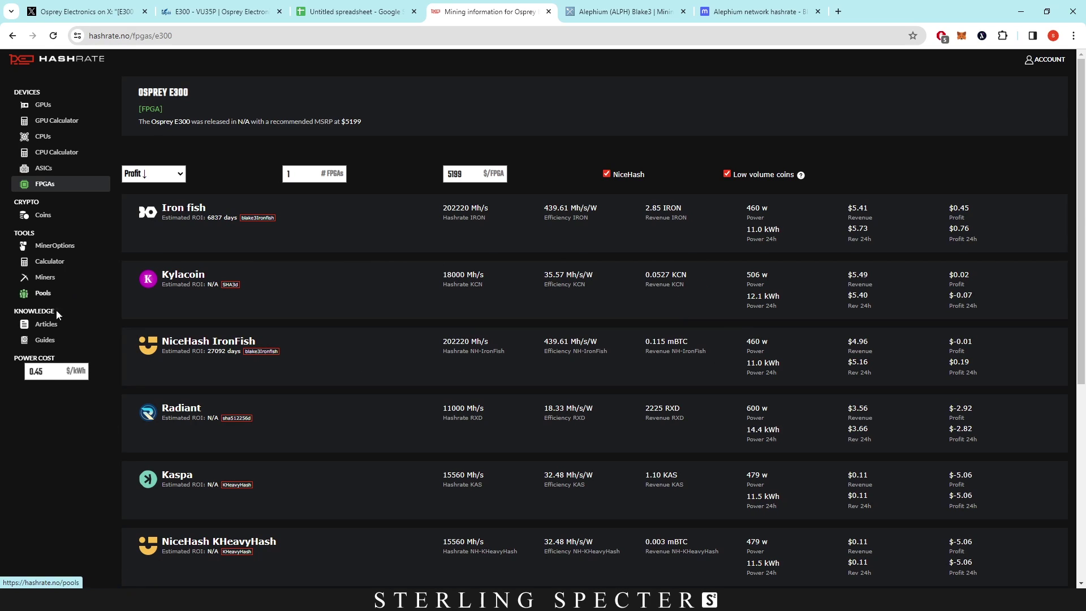
pyautogui.moveTo(49, 370); pyautogui.dragTo(40, 371)
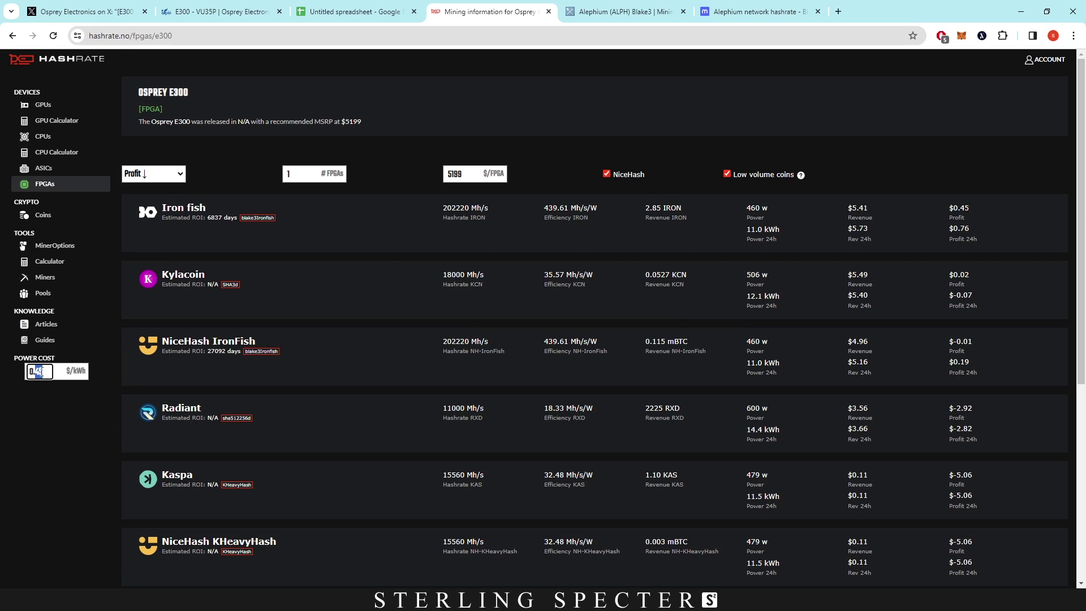
pyautogui.write('50')
pyautogui.press('Return')
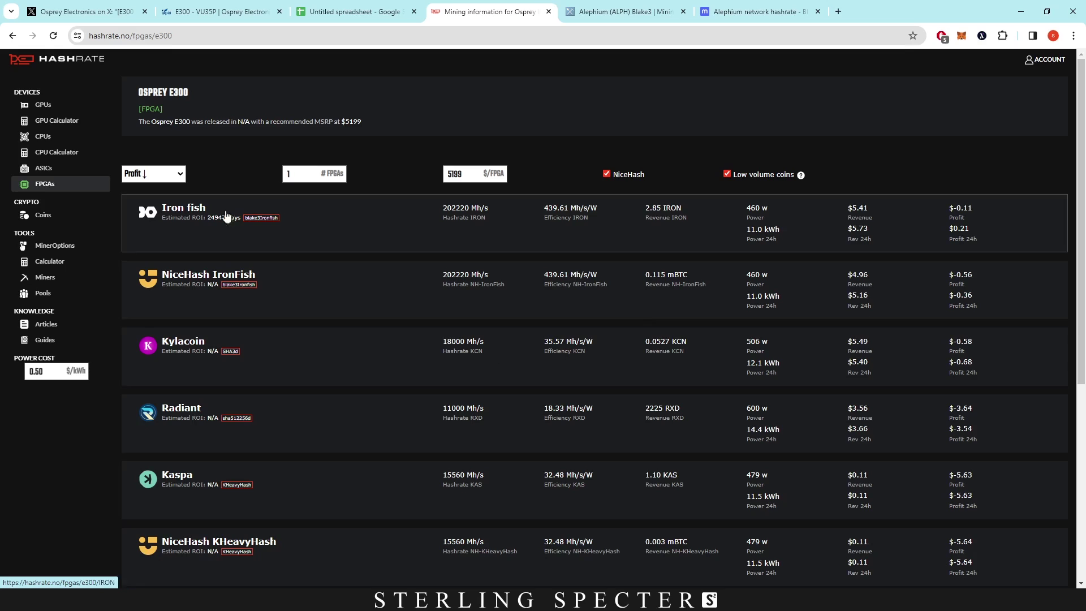
# Step: Check Alephium's network hashrate history on minerstat and its 7-day history and pool ranking on MiningPoolStats
pyautogui.hotkey('ctrl', '9')
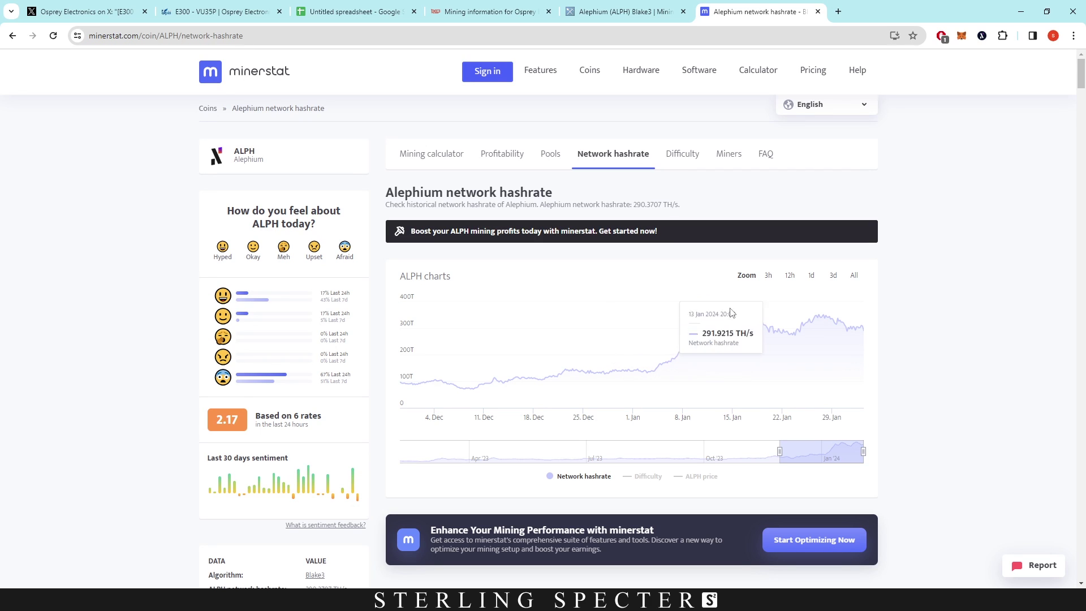
pyautogui.click(566, 4)
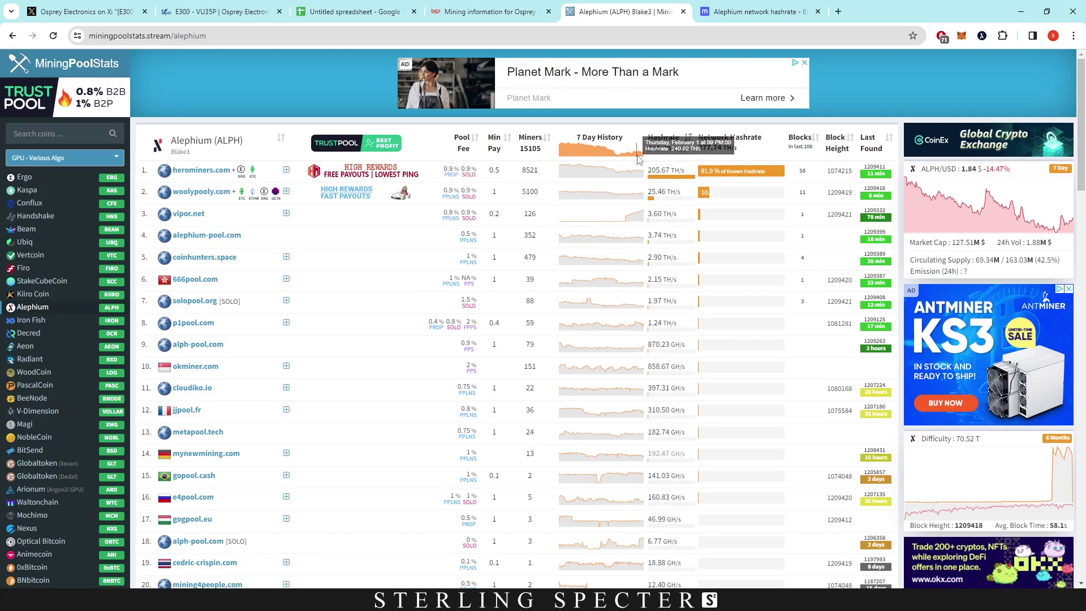
# Step: Look up the top 10 miners of the HeroMiners Alephium pool, and return to the E300 product page
pyautogui.click(201, 169)
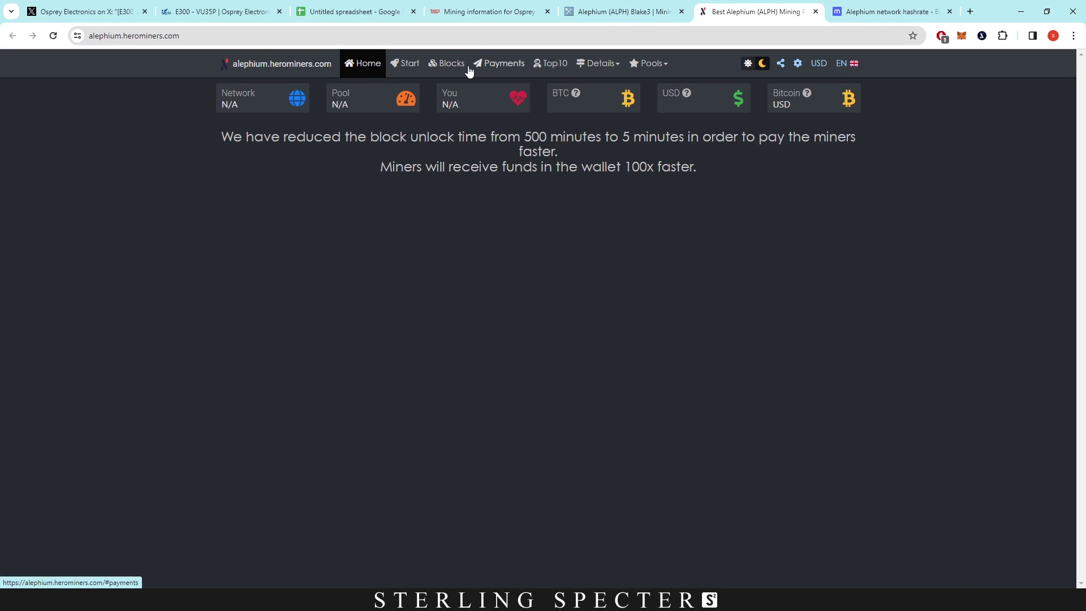
pyautogui.click(552, 68)
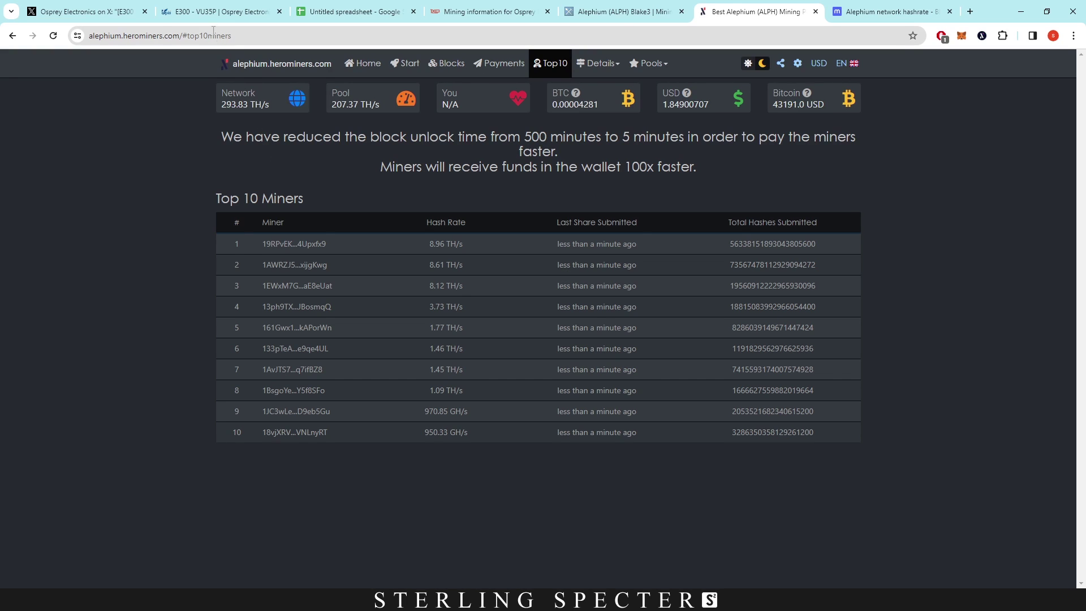
pyautogui.click(206, 13)
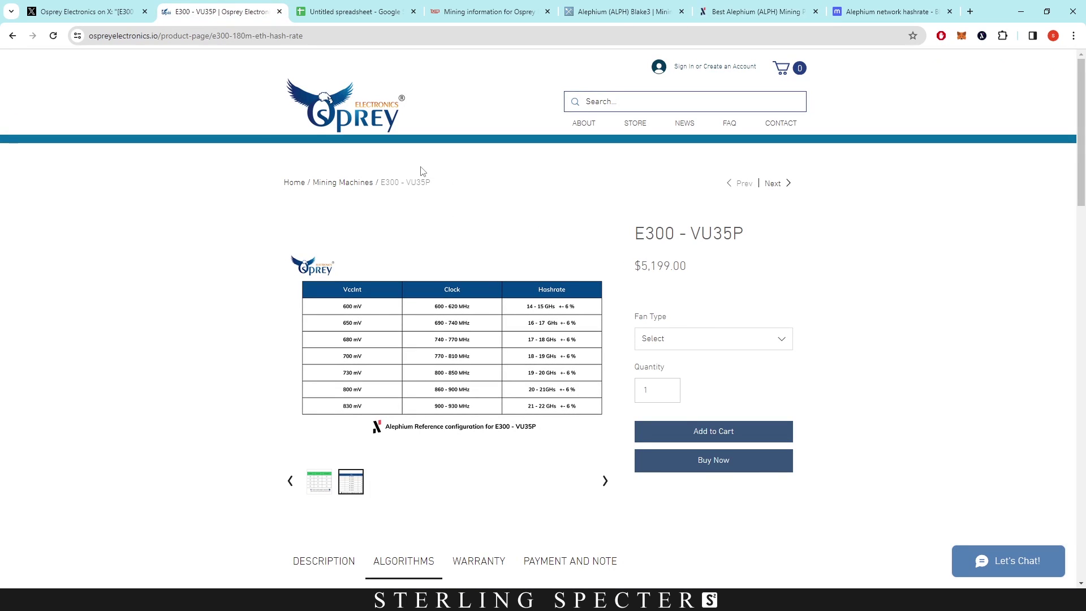